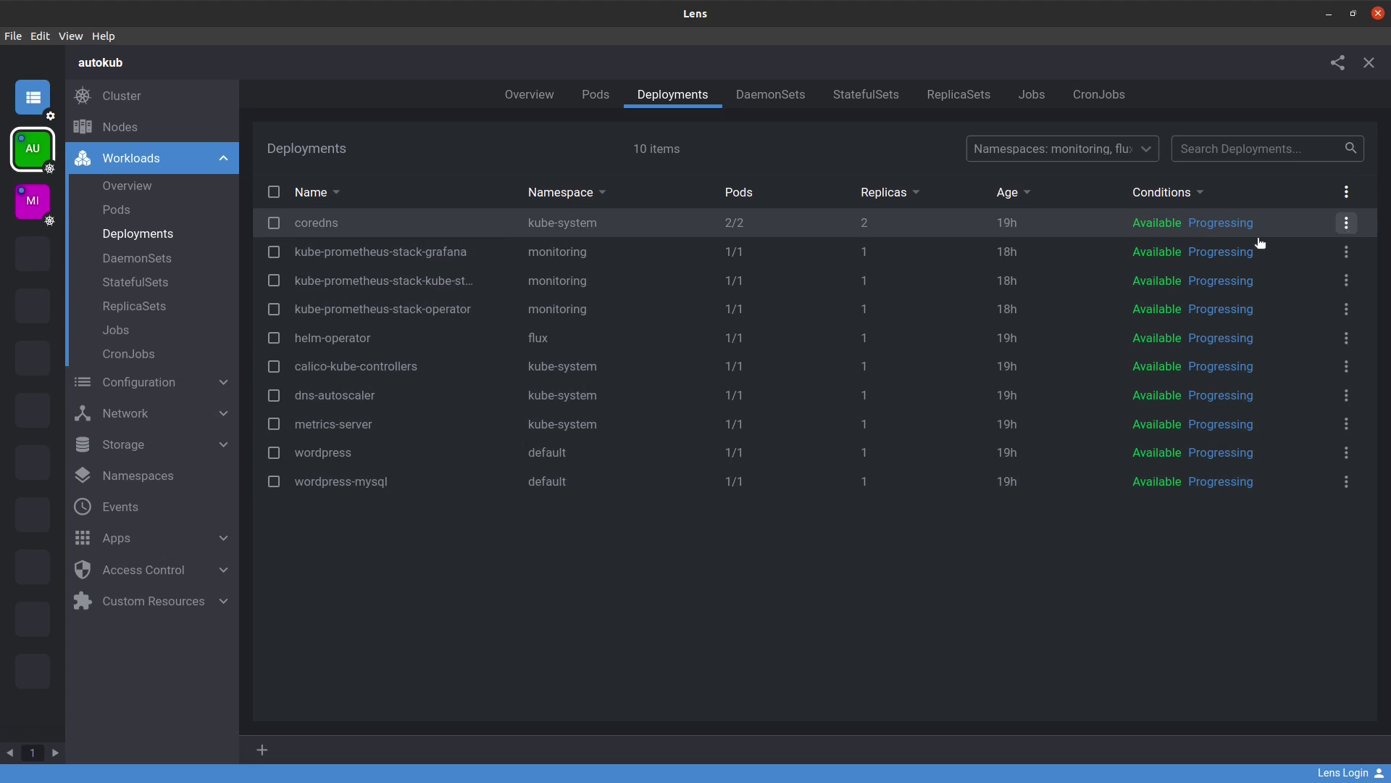
Select the wordpress-mysql deployment and view the actions available for it
left_click(273, 481)
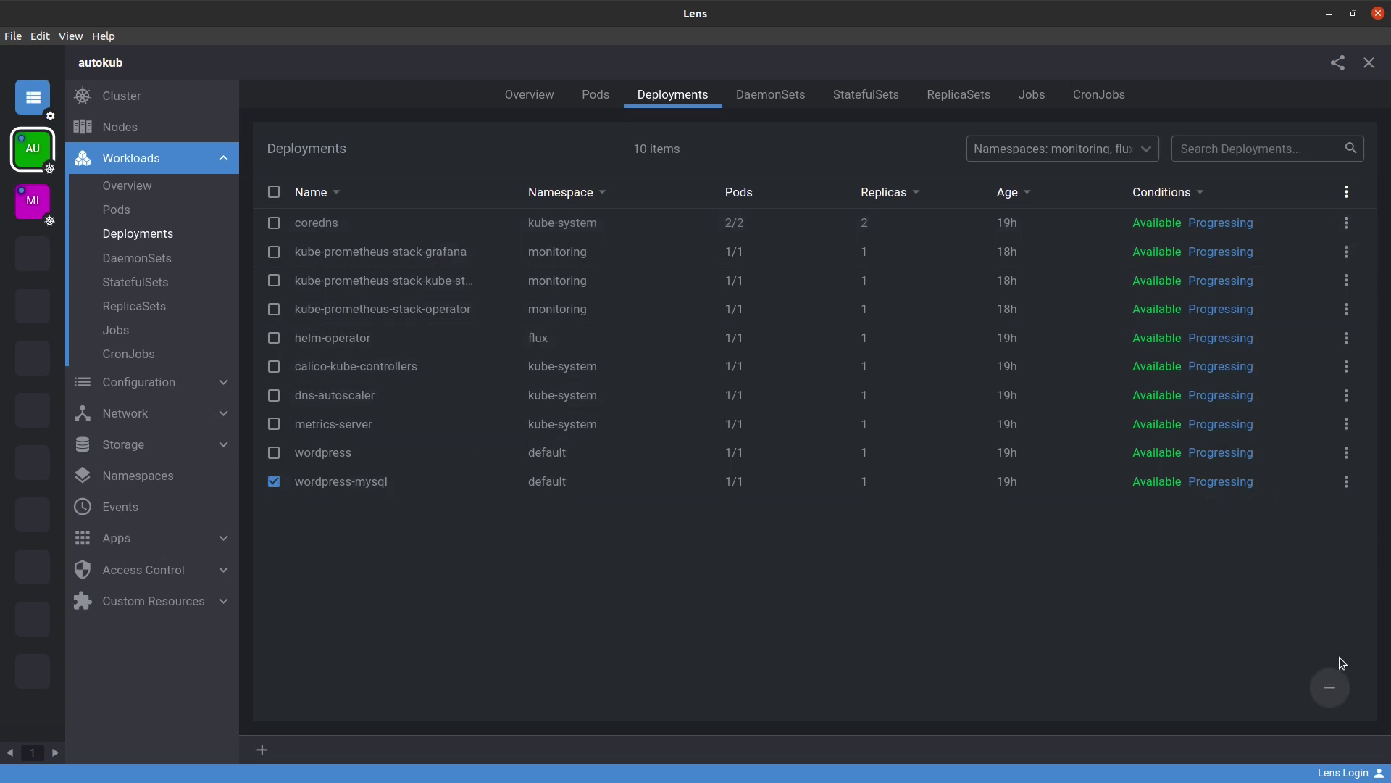
left_click(1346, 481)
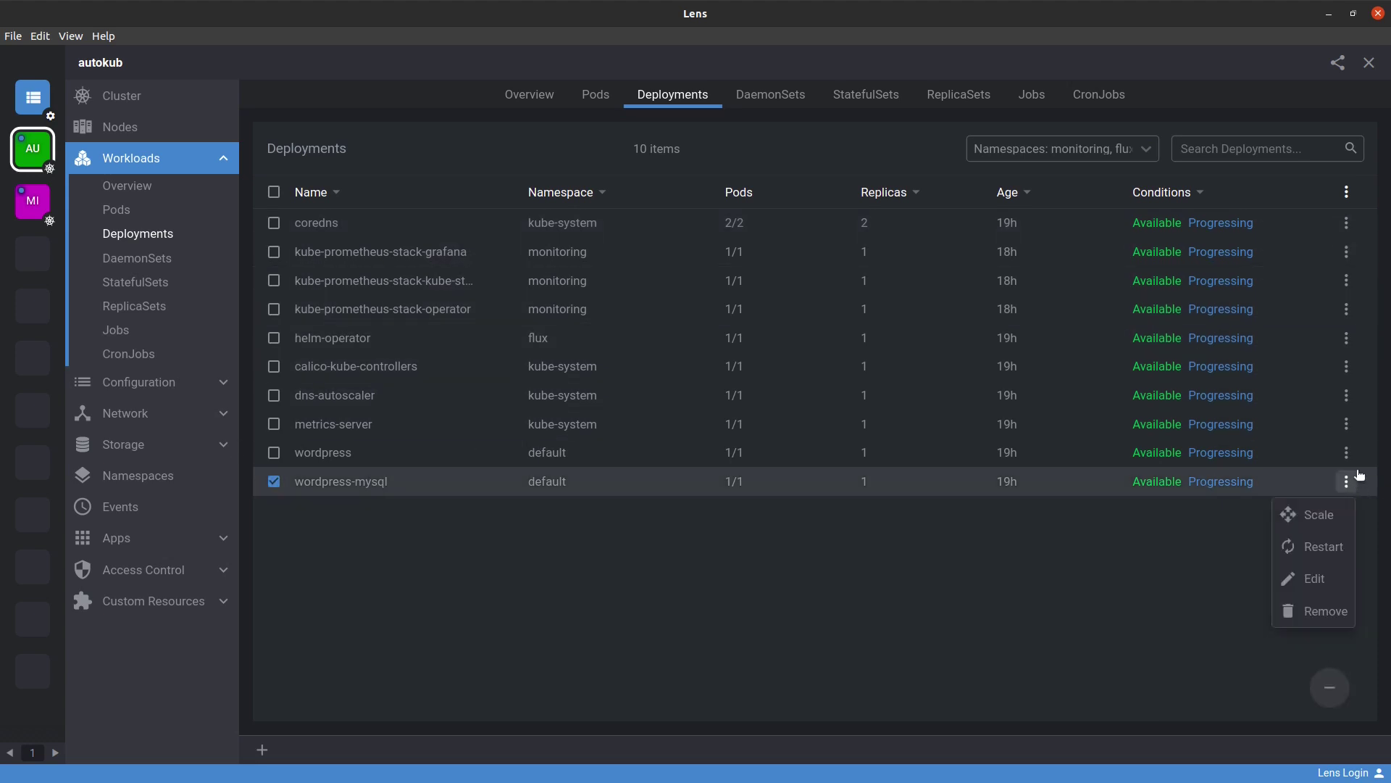
key("Escape")
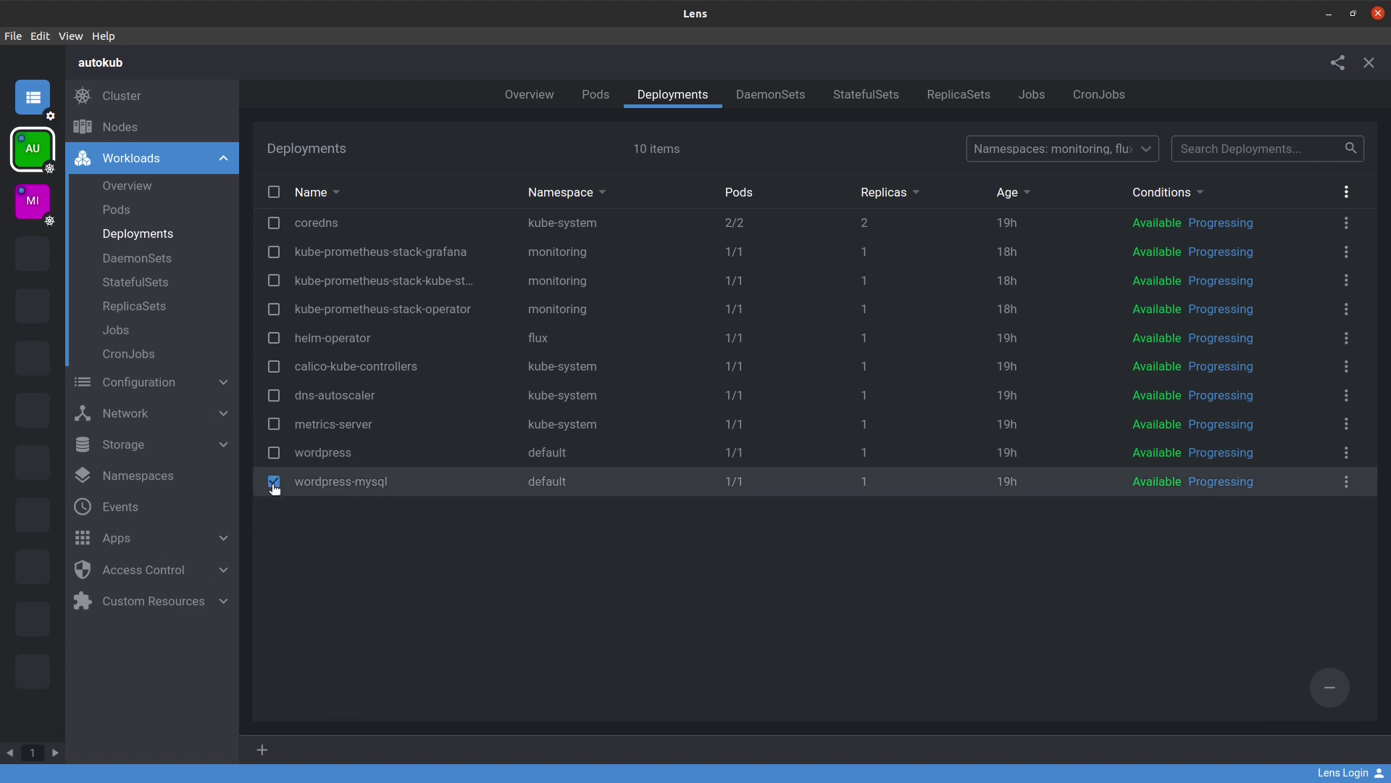
List the cluster's pods and view the details of the wordpress pod, excluding the mysql one
left_click(114, 209)
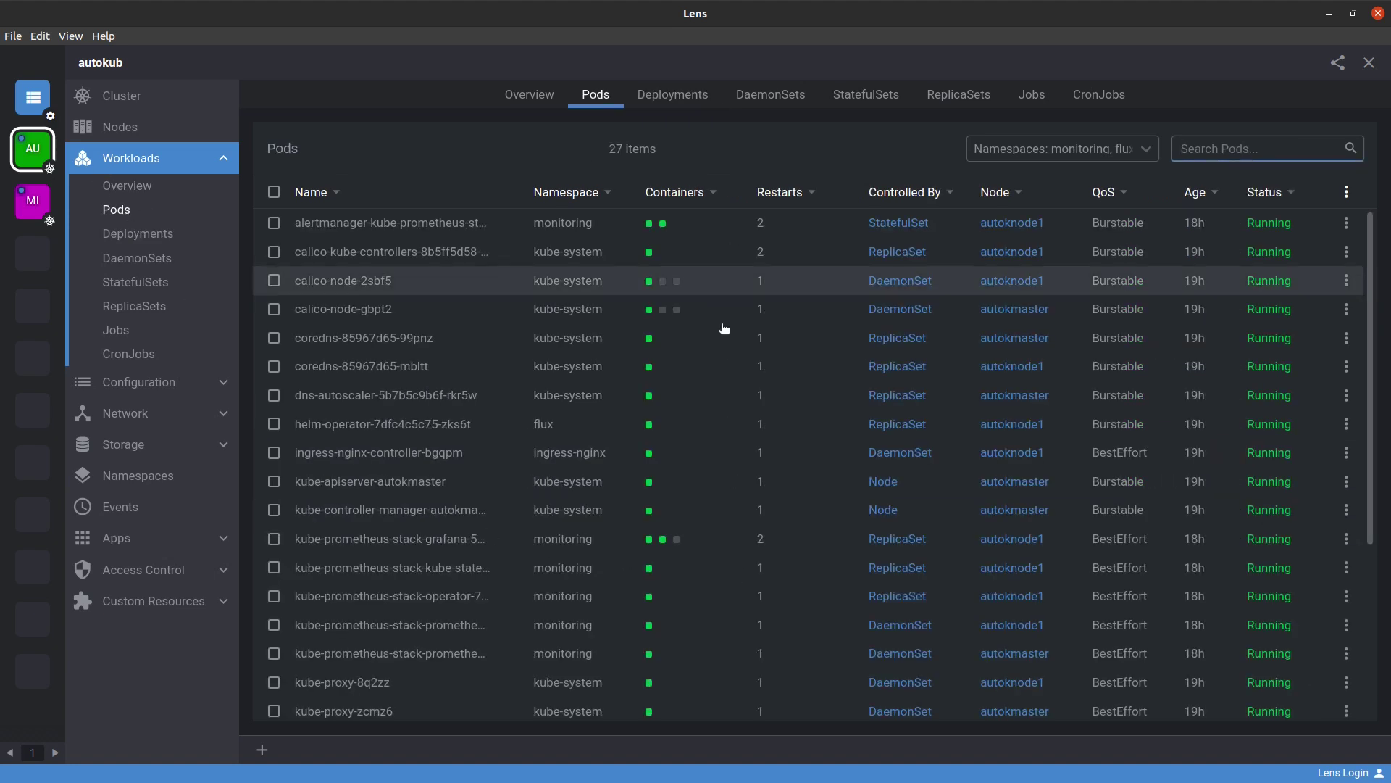
scroll(395, 397, "down", 4)
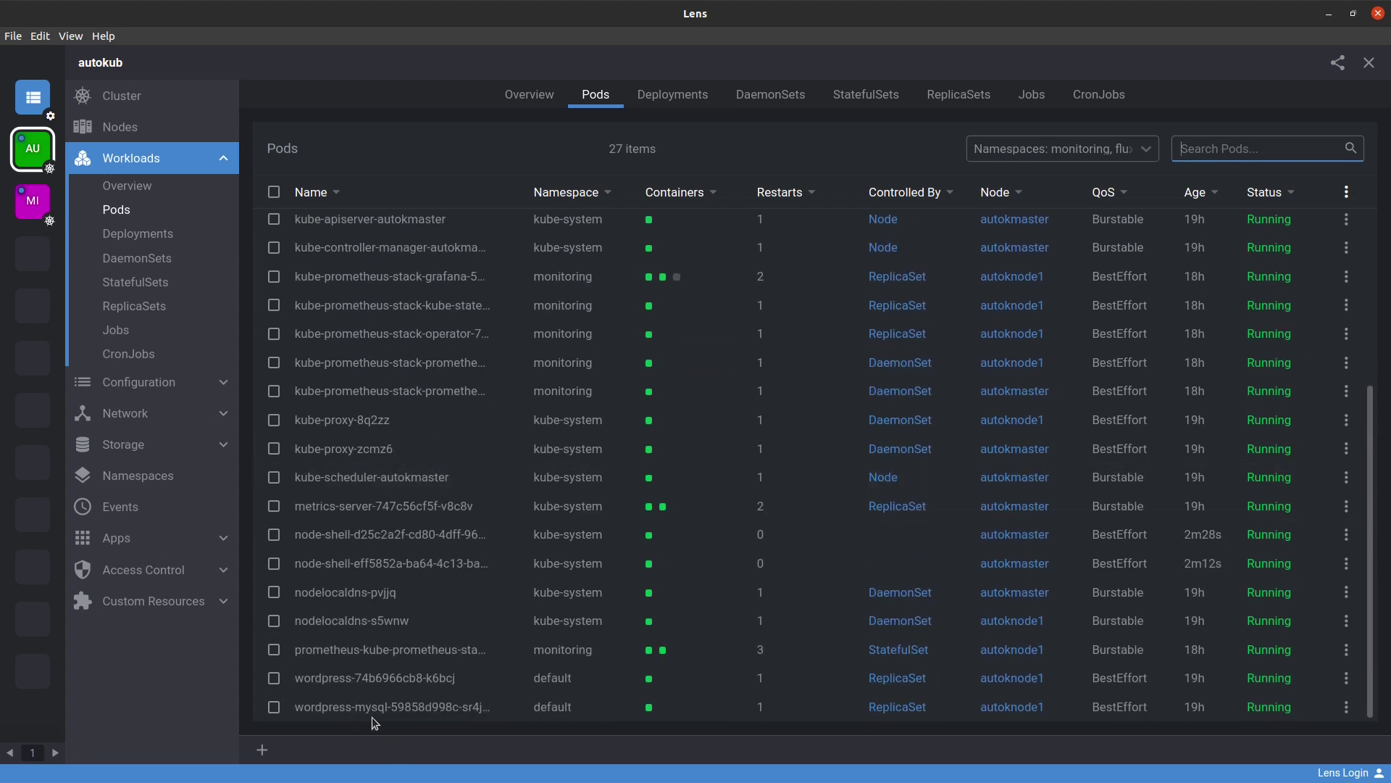
left_click(363, 678)
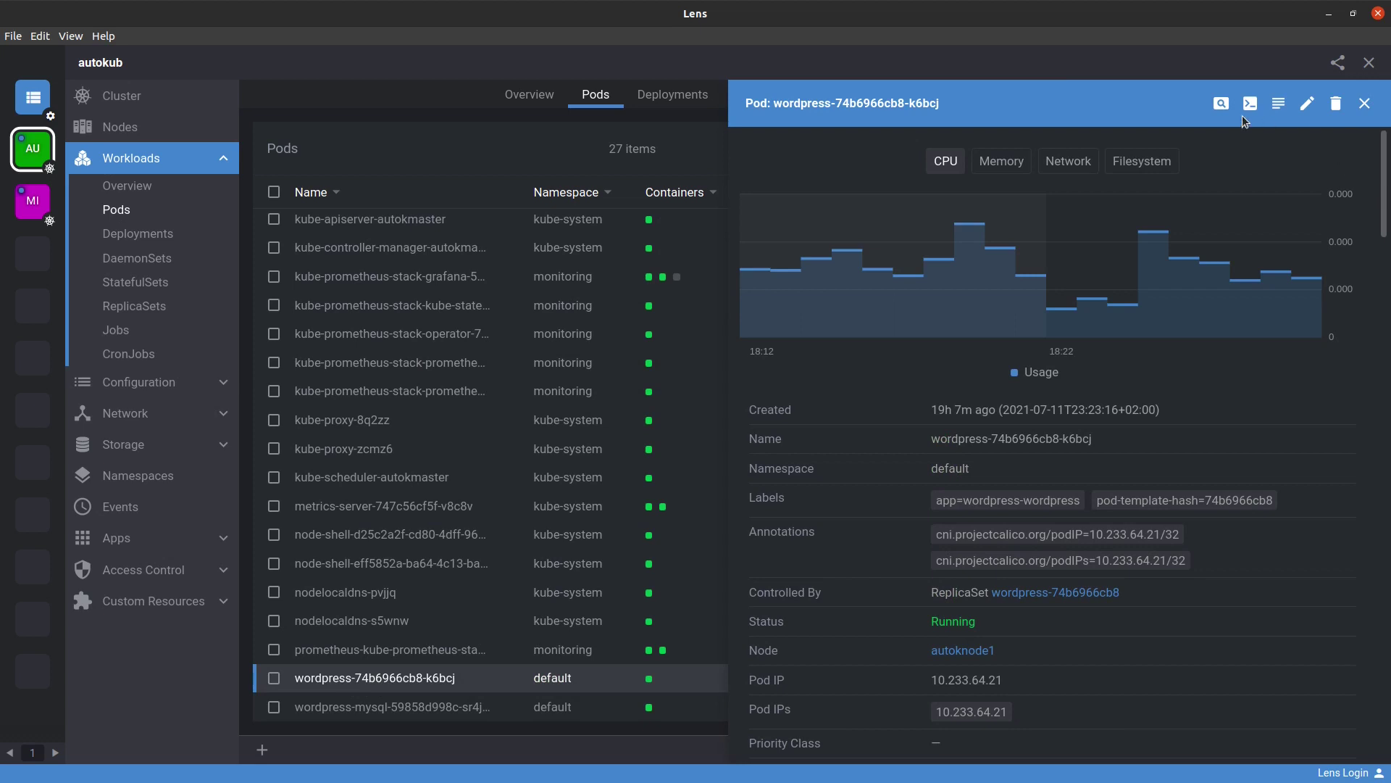
left_click(1365, 103)
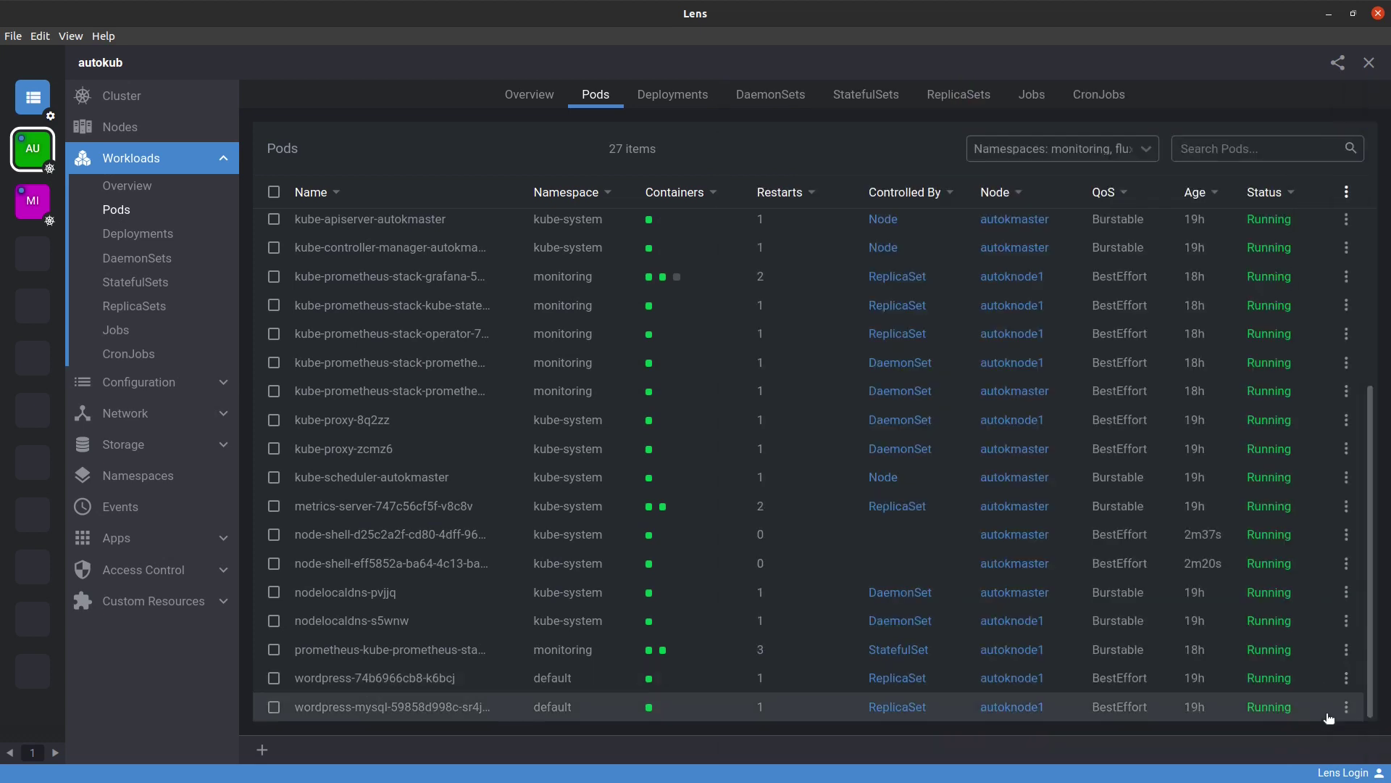
Attach a terminal to the wordpress pod, then interrupt the session and close its terminal
left_click(1346, 678)
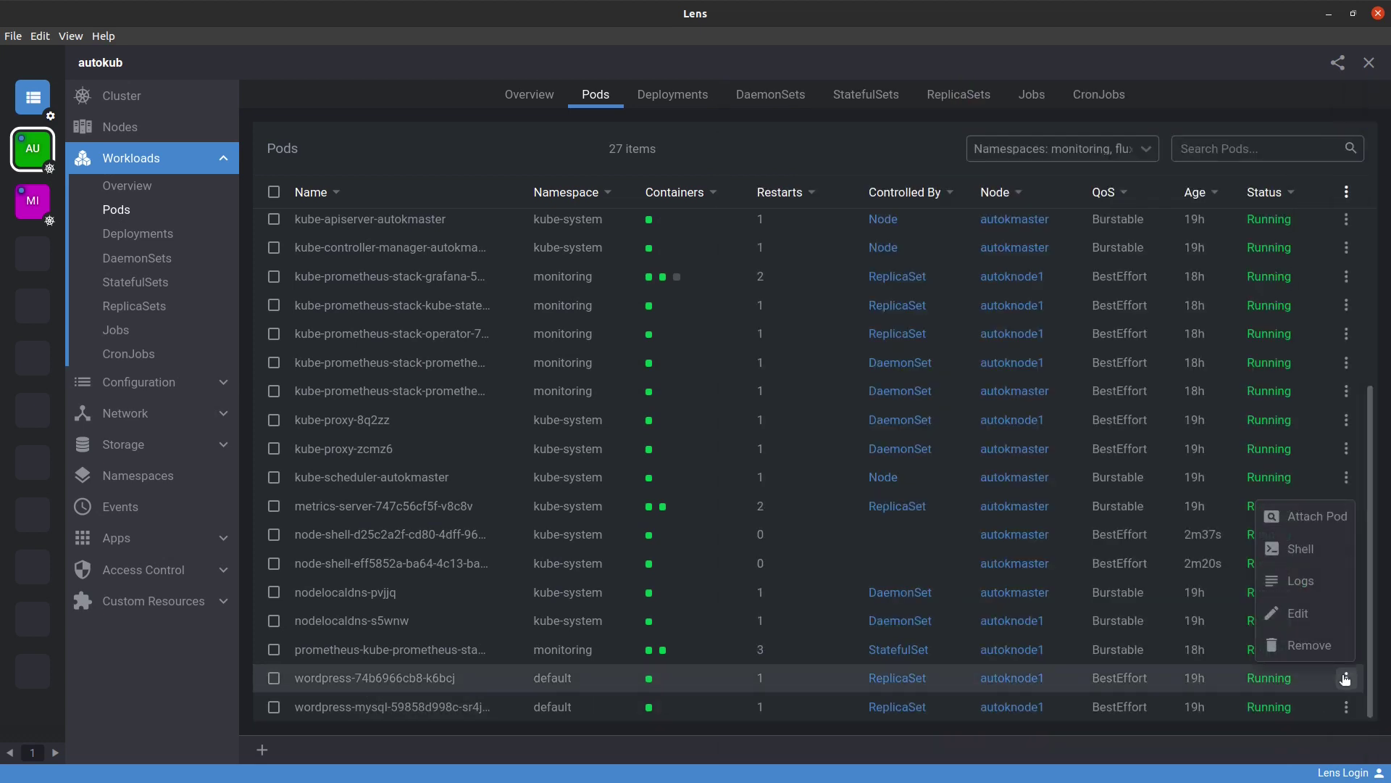
left_click(1302, 518)
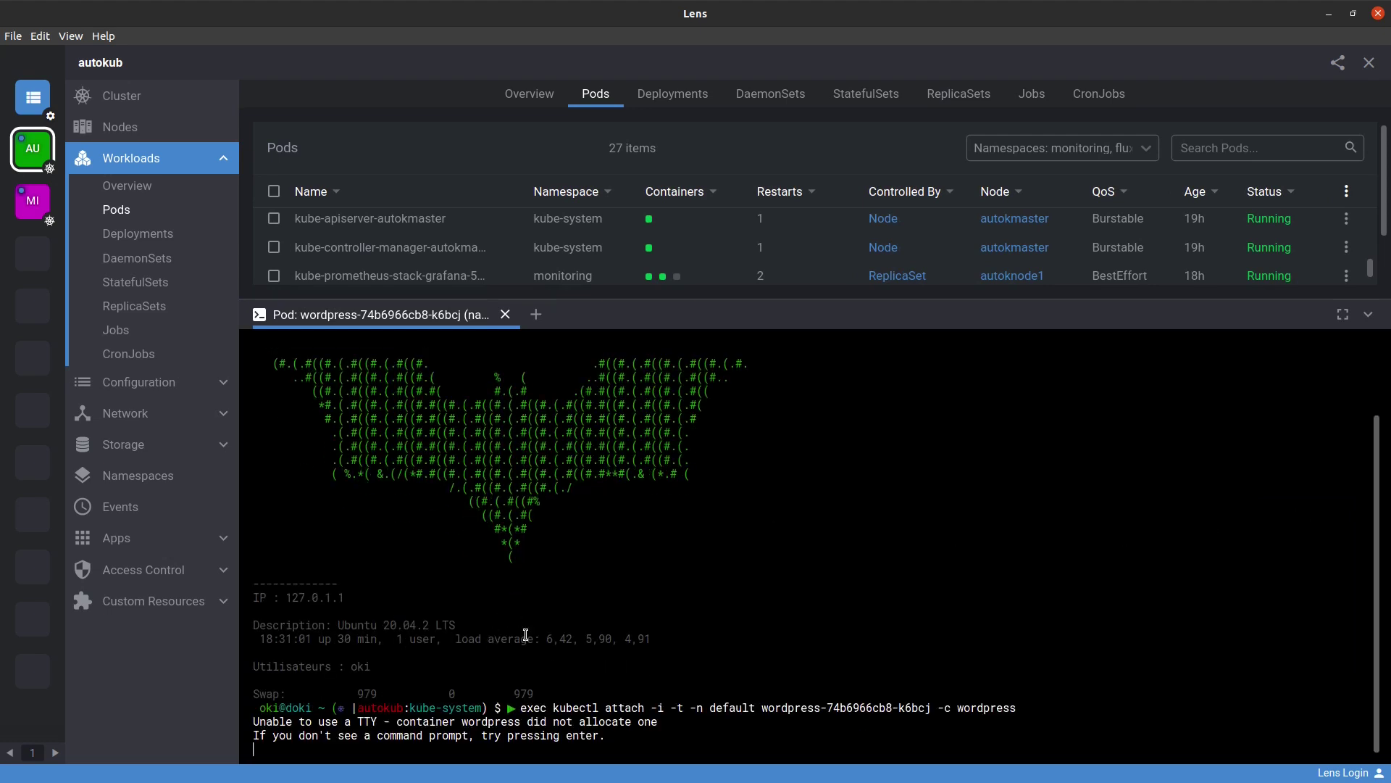
left_click_drag(621, 739, 514, 672)
left_click(595, 668)
key("ctrl+c")
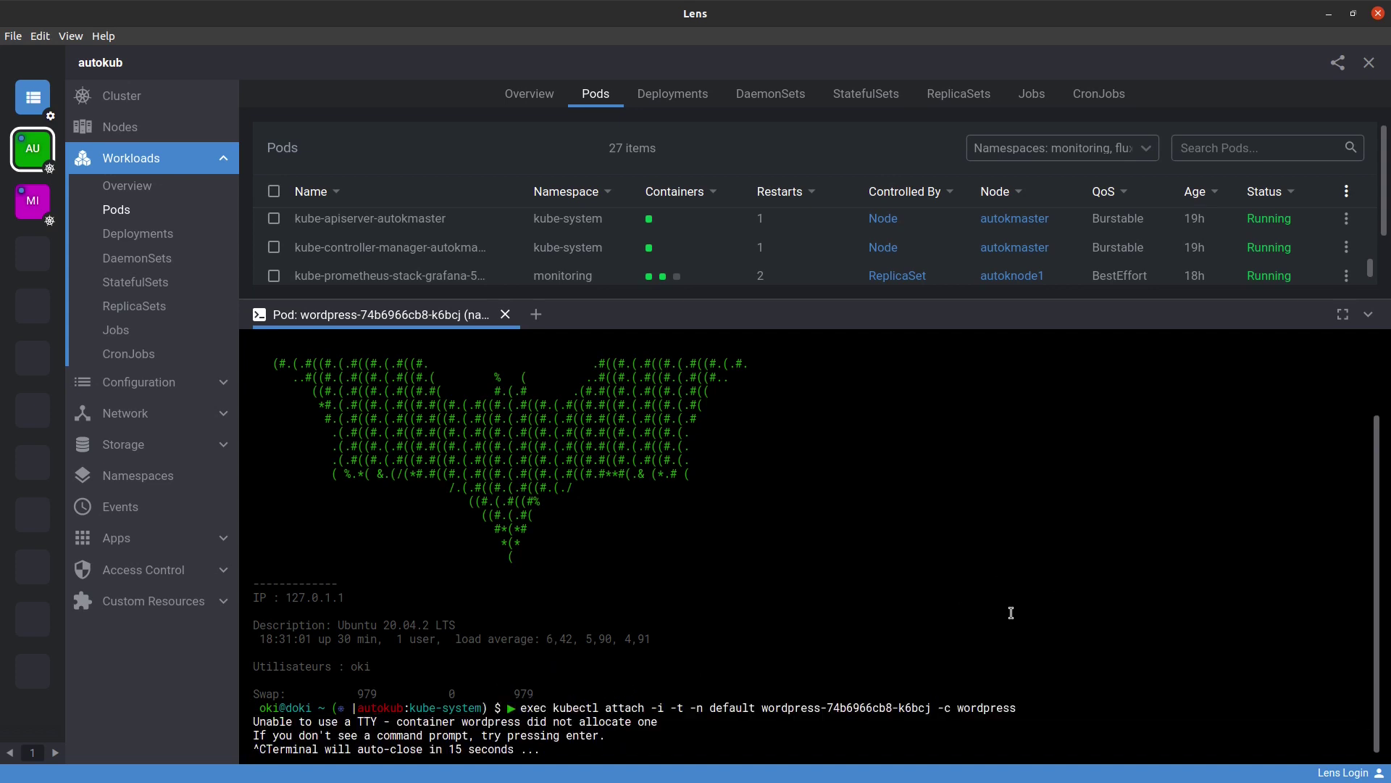
left_click(1368, 313)
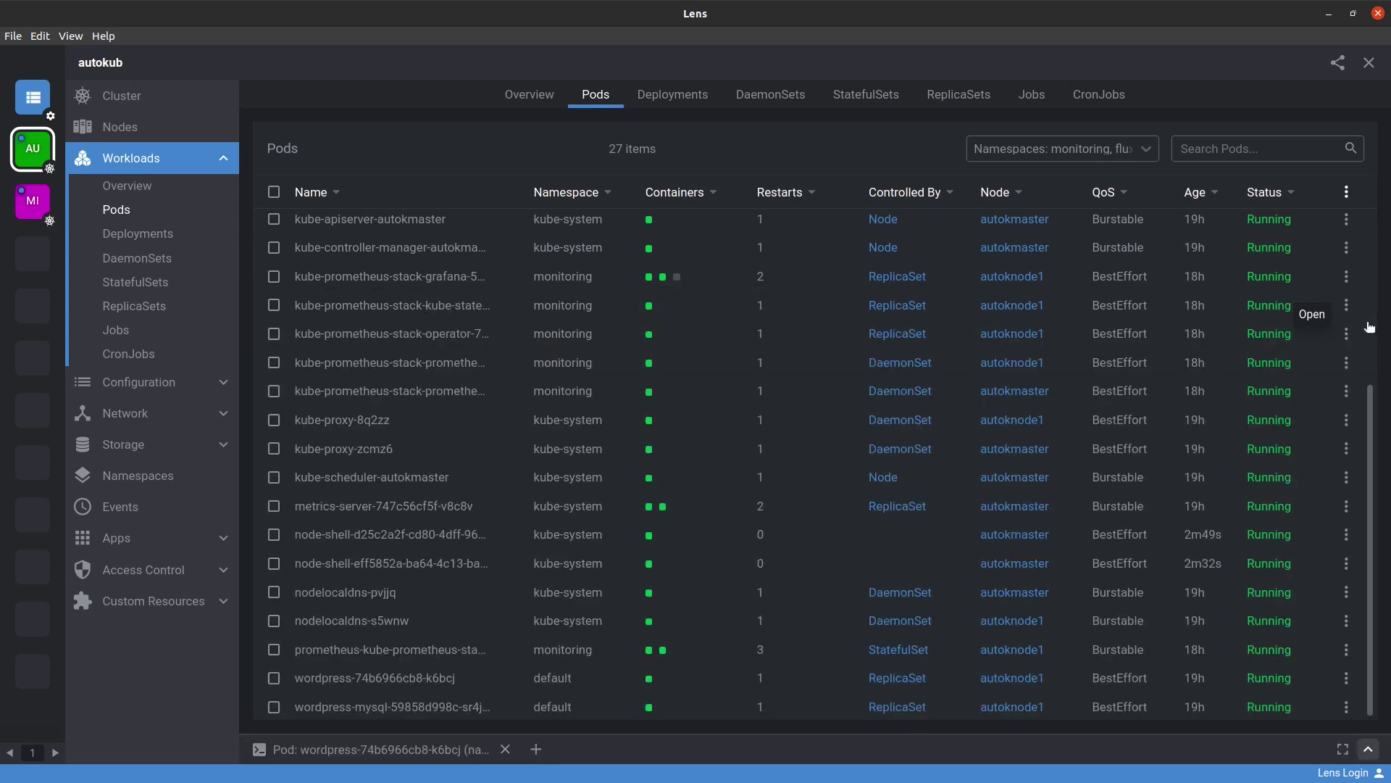
left_click(505, 749)
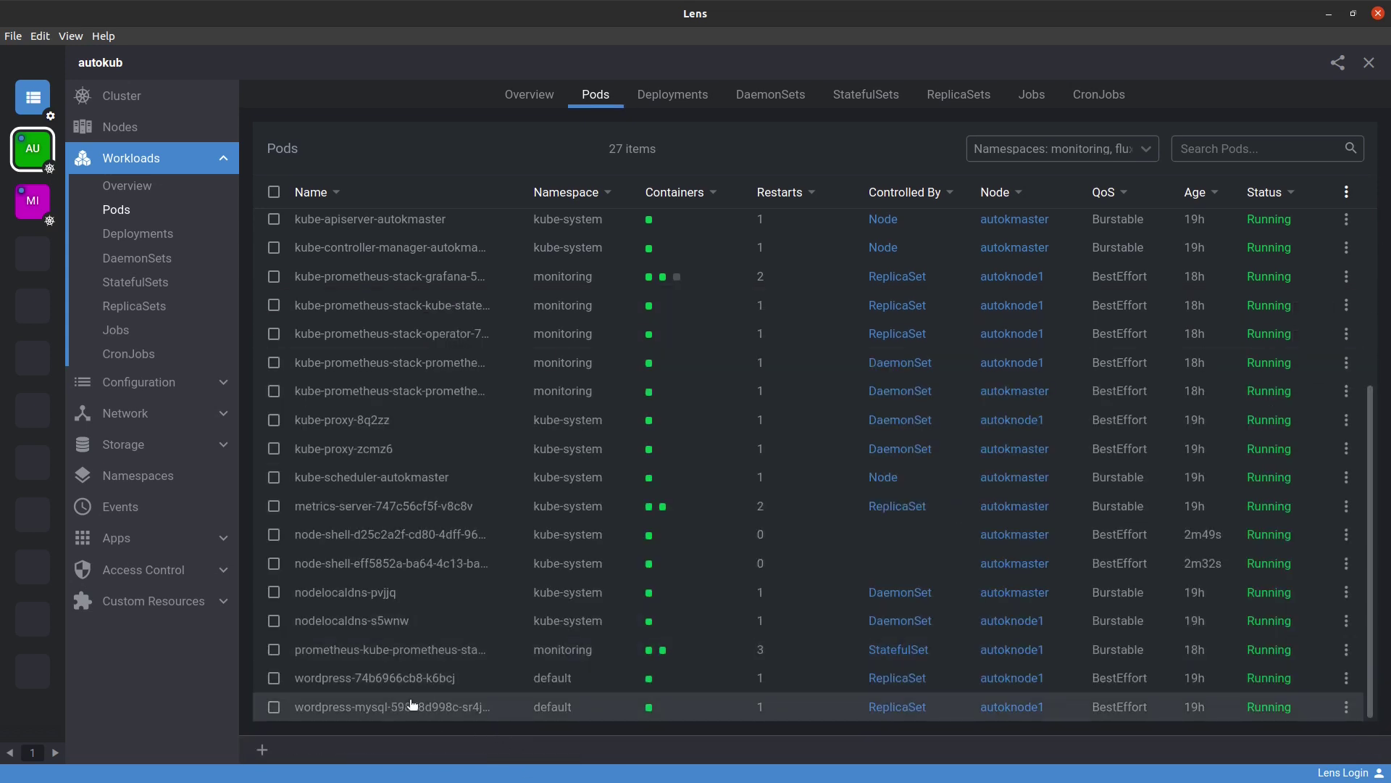
Attach a terminal to the wordpress-mysql pod, then interrupt the session and close its terminal
left_click(1346, 709)
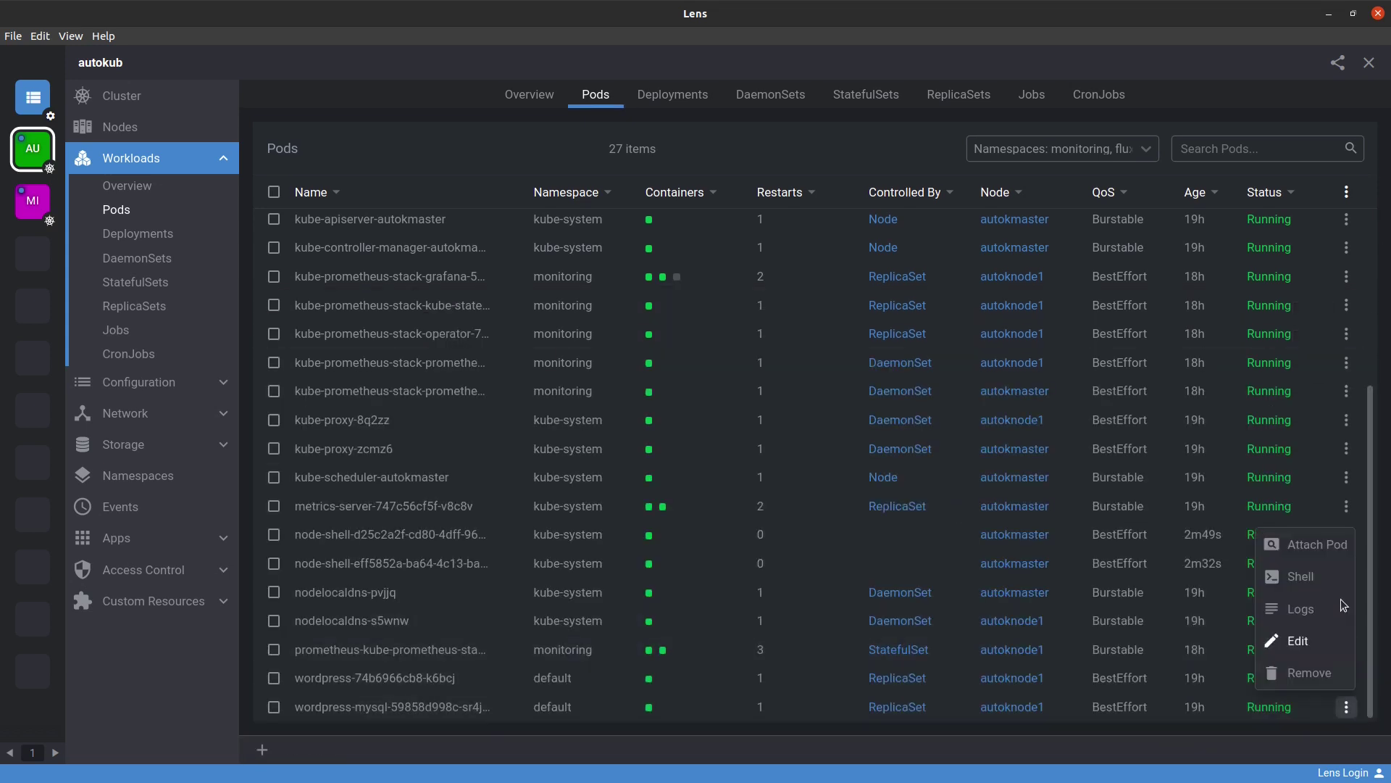
left_click(1322, 546)
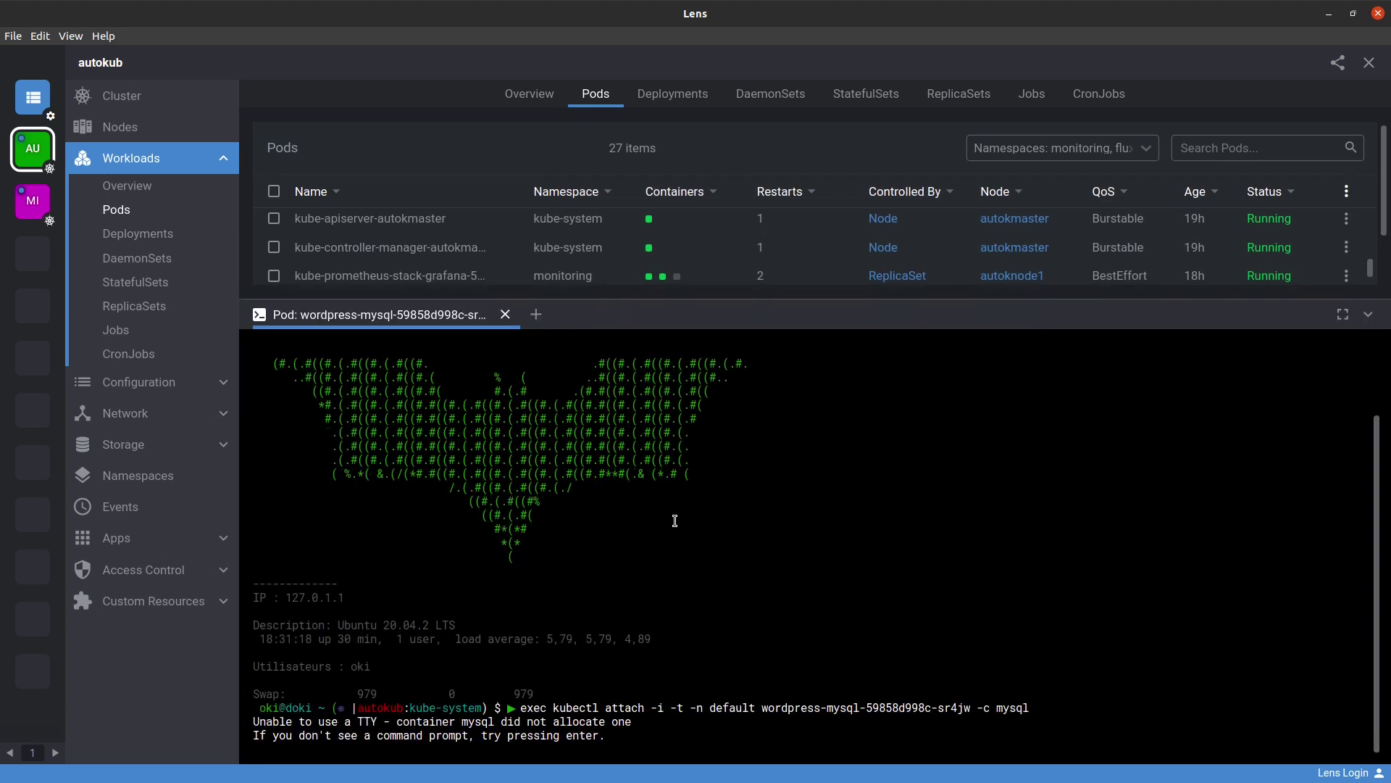
key("ctrl+c")
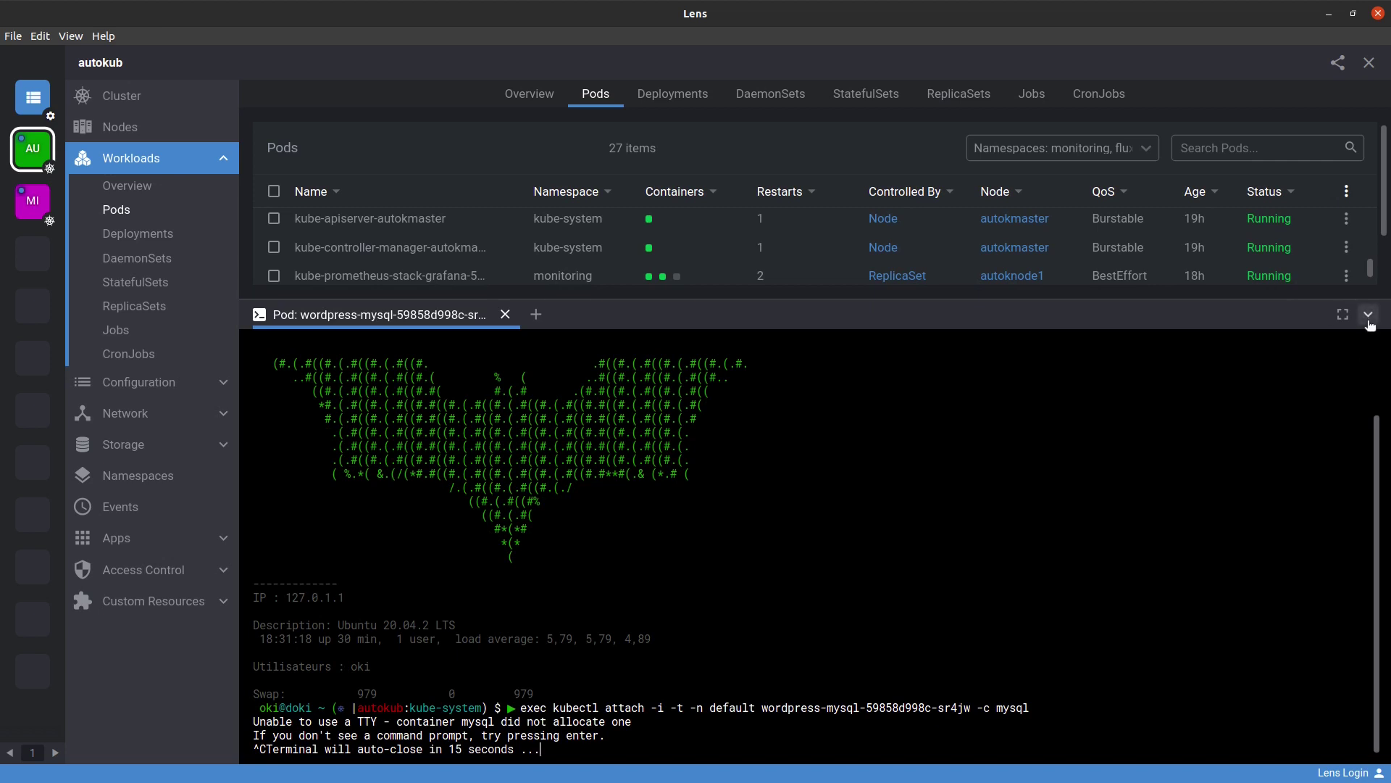
left_click(506, 314)
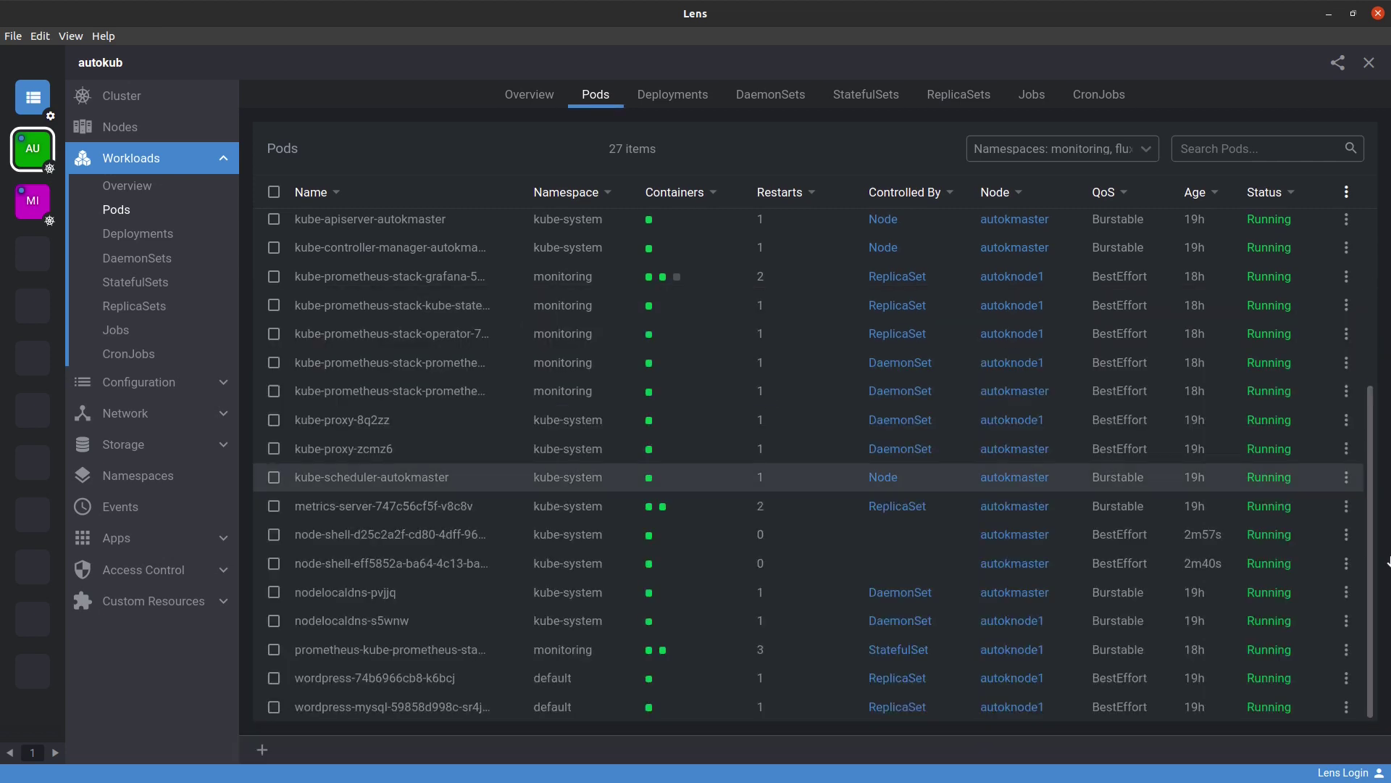
Open a shell in the wordpress-mysql pod, enter "dfvs" at the prompt without running it, and close the terminal
left_click(1346, 706)
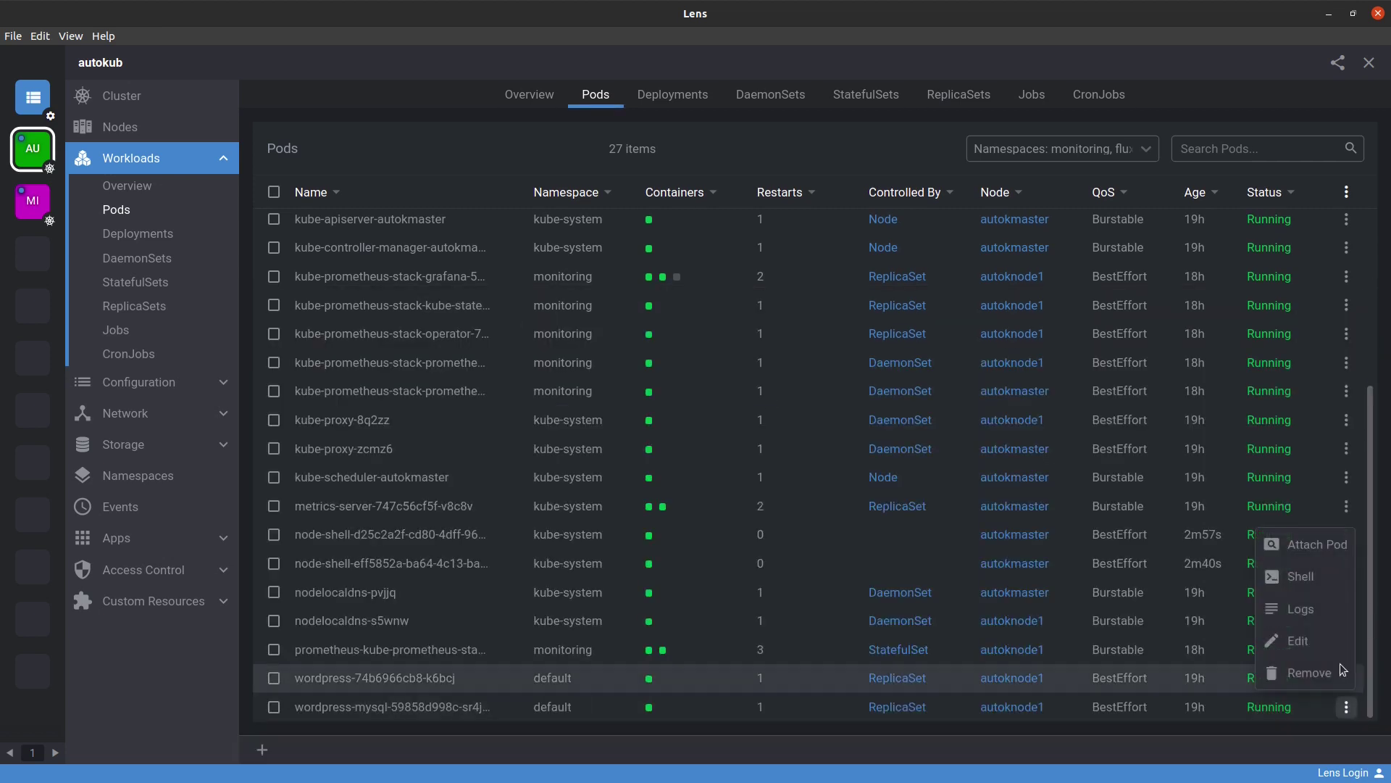
left_click(1301, 577)
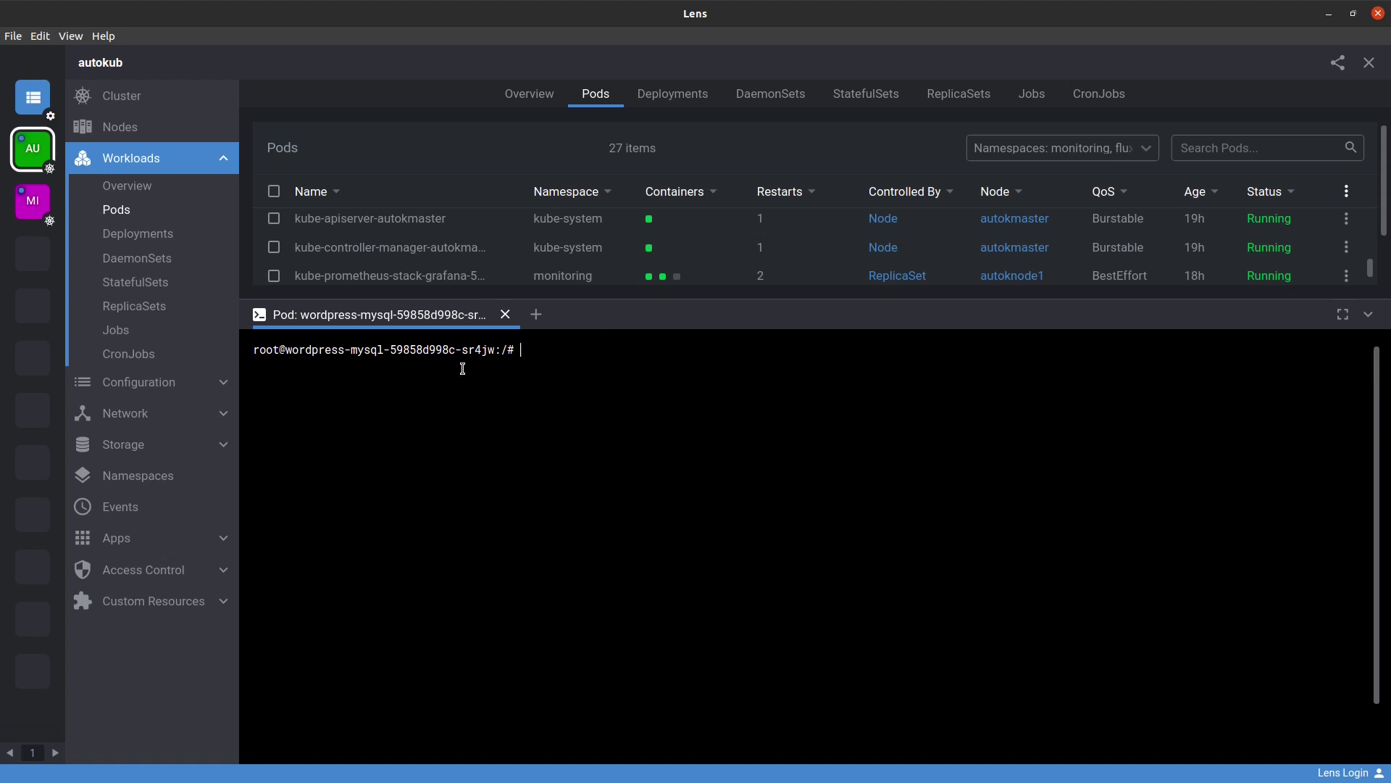
type("dfvs")
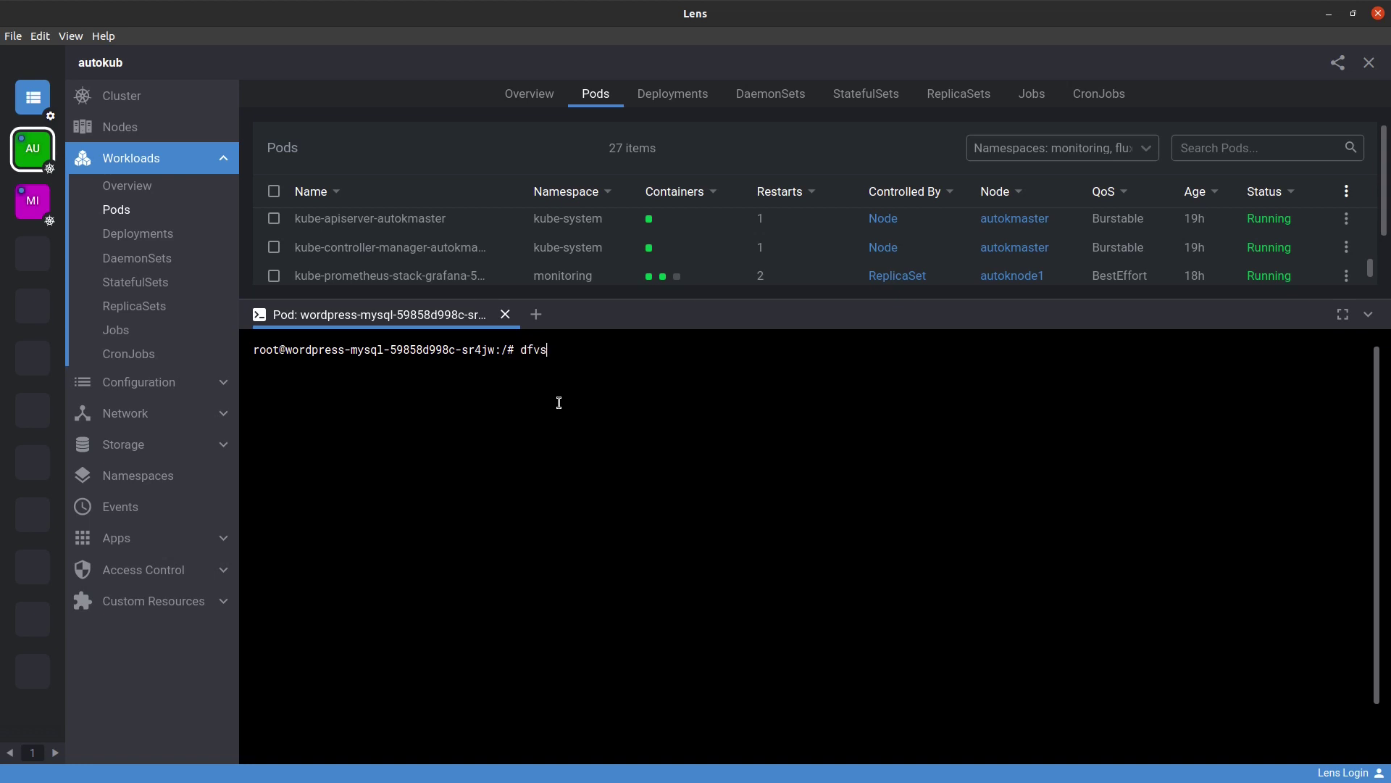
left_click(506, 314)
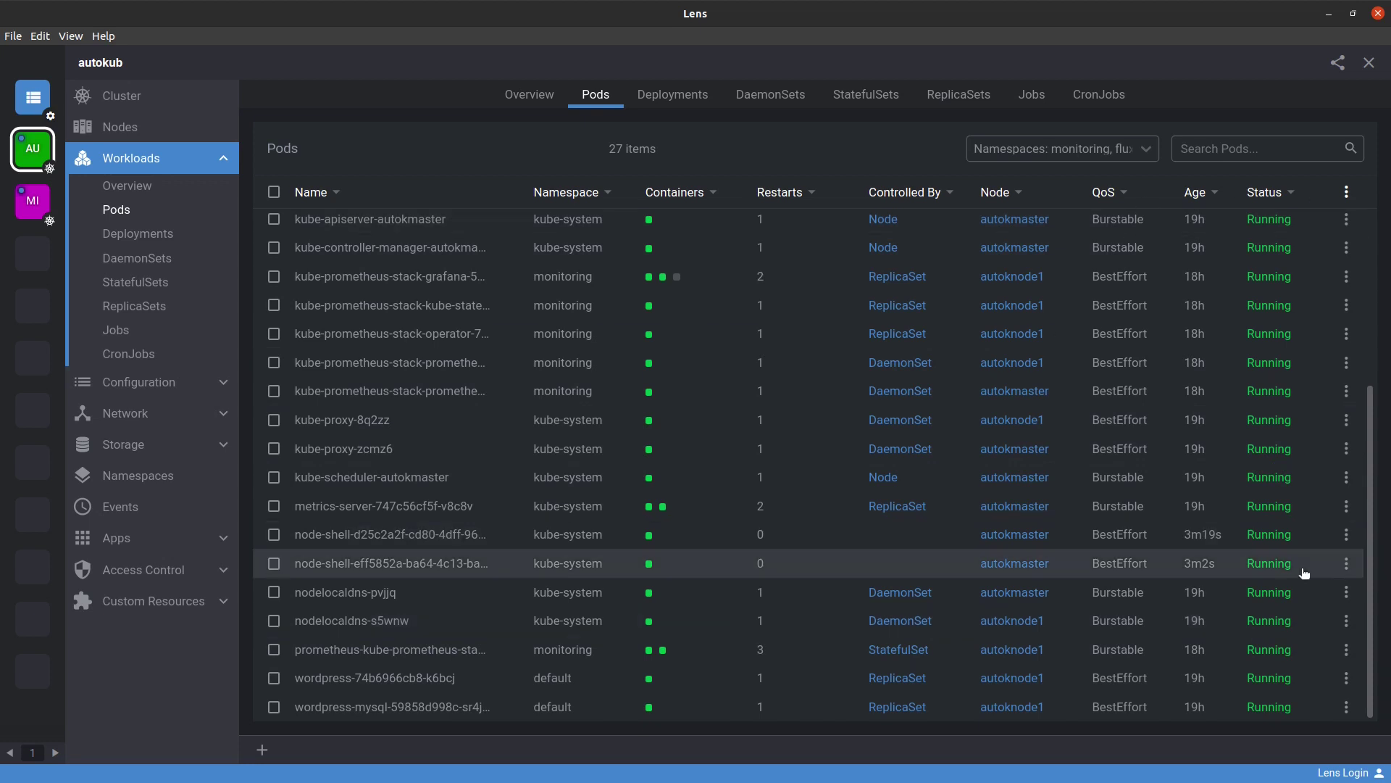
List the cluster's ConfigMaps and view the details of the ingress-nginx ConfigMap
scroll(1000, 622, "up", 5)
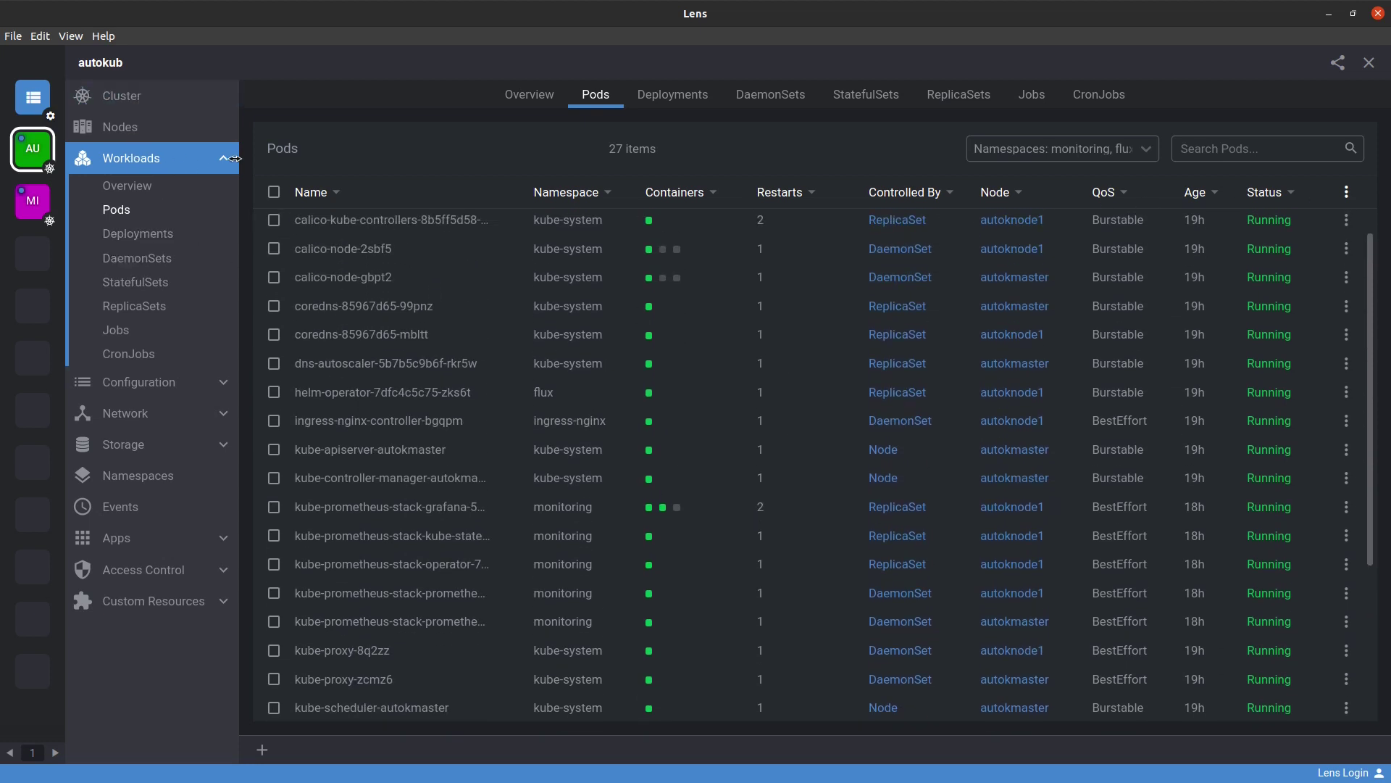
left_click(222, 169)
left_click(159, 189)
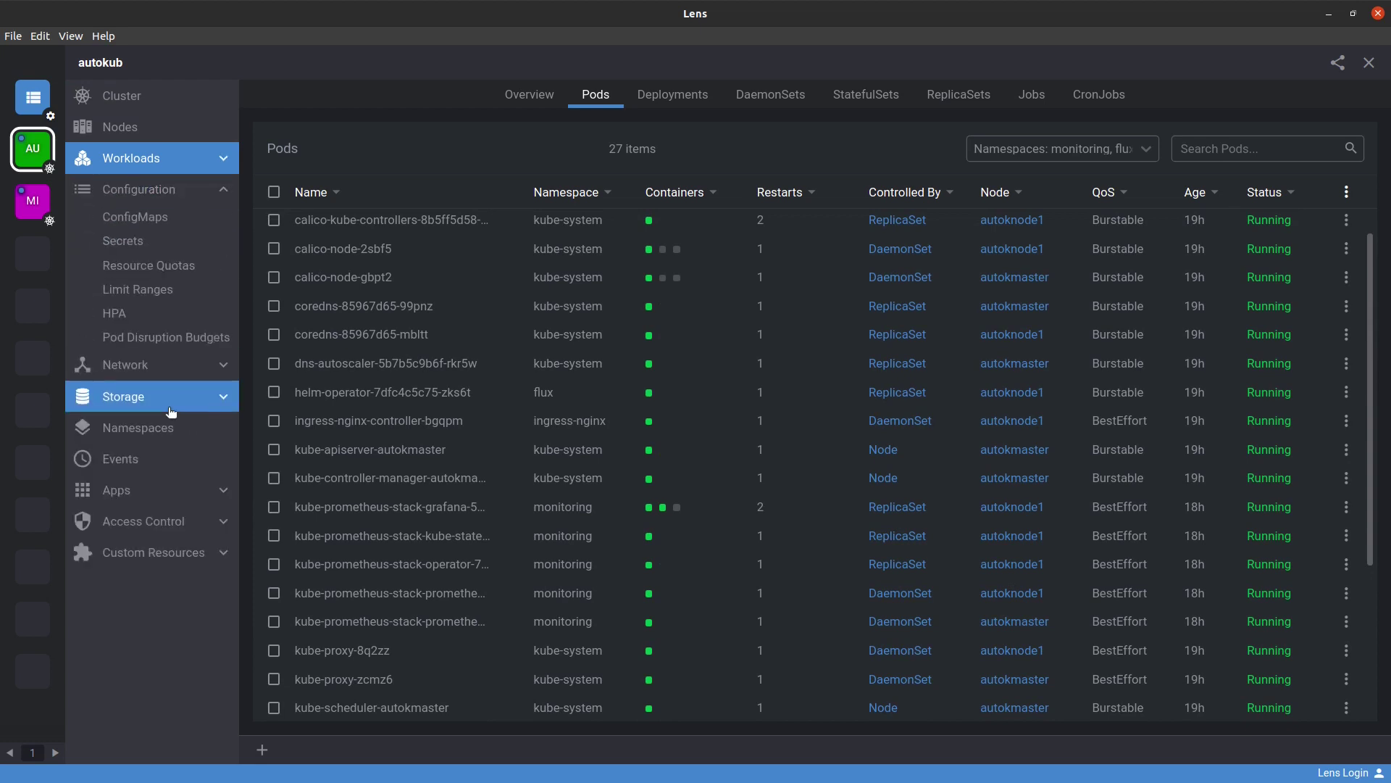
left_click(149, 216)
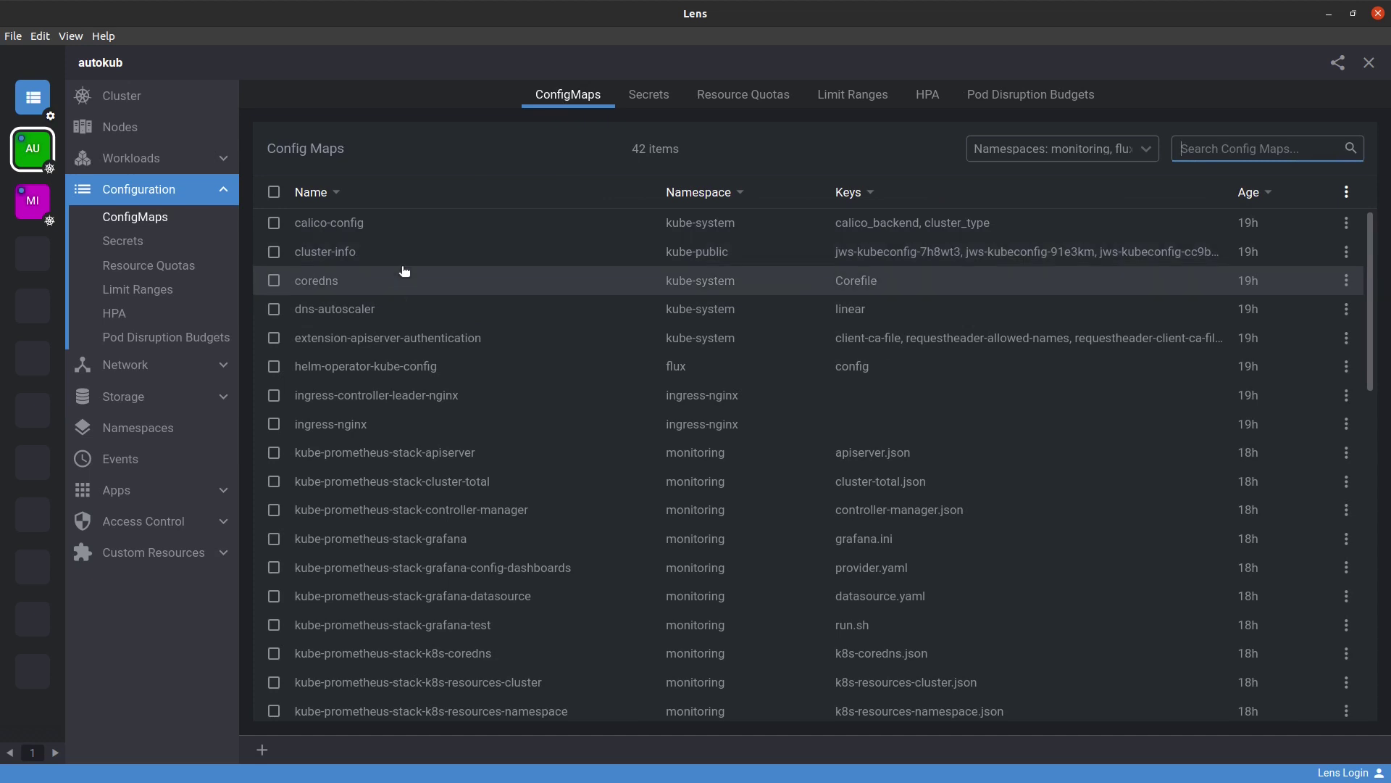
scroll(408, 283, "down", 2)
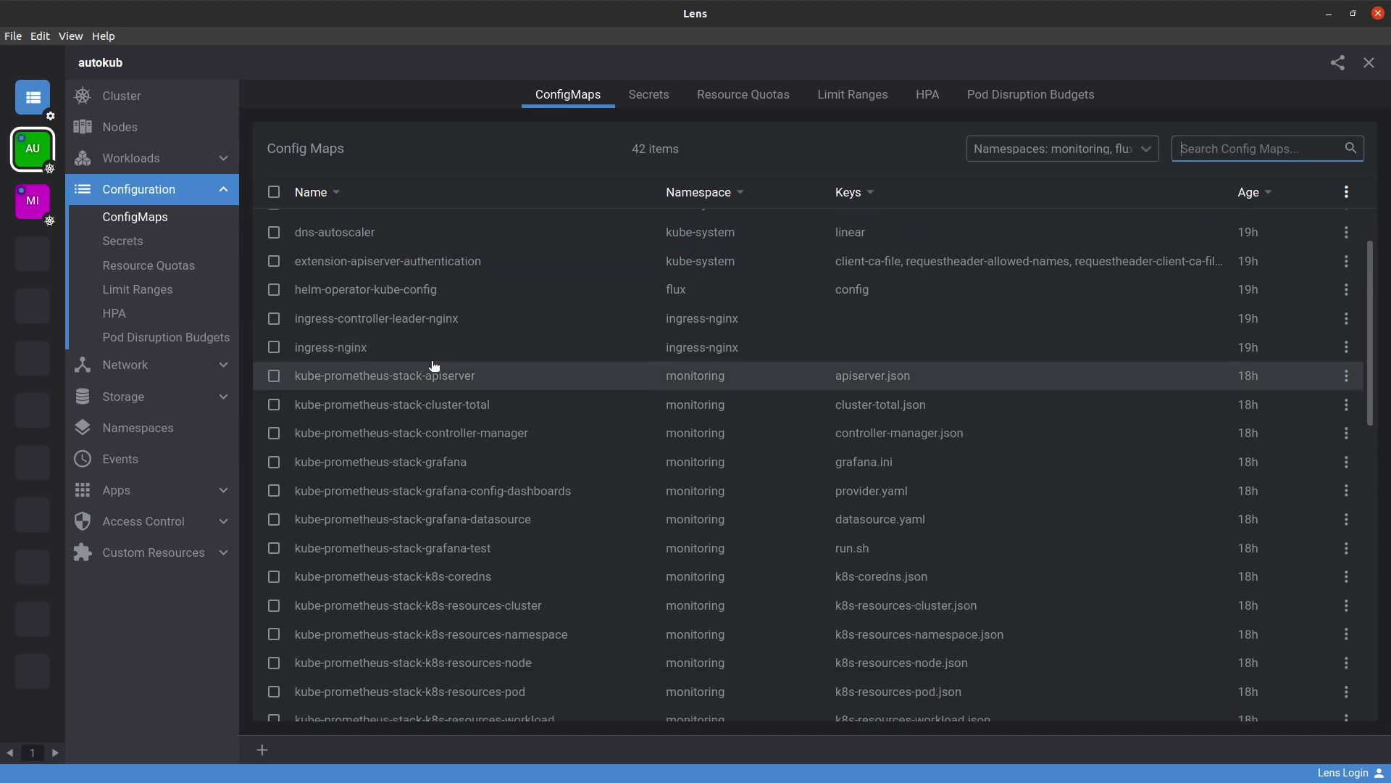
left_click(348, 349)
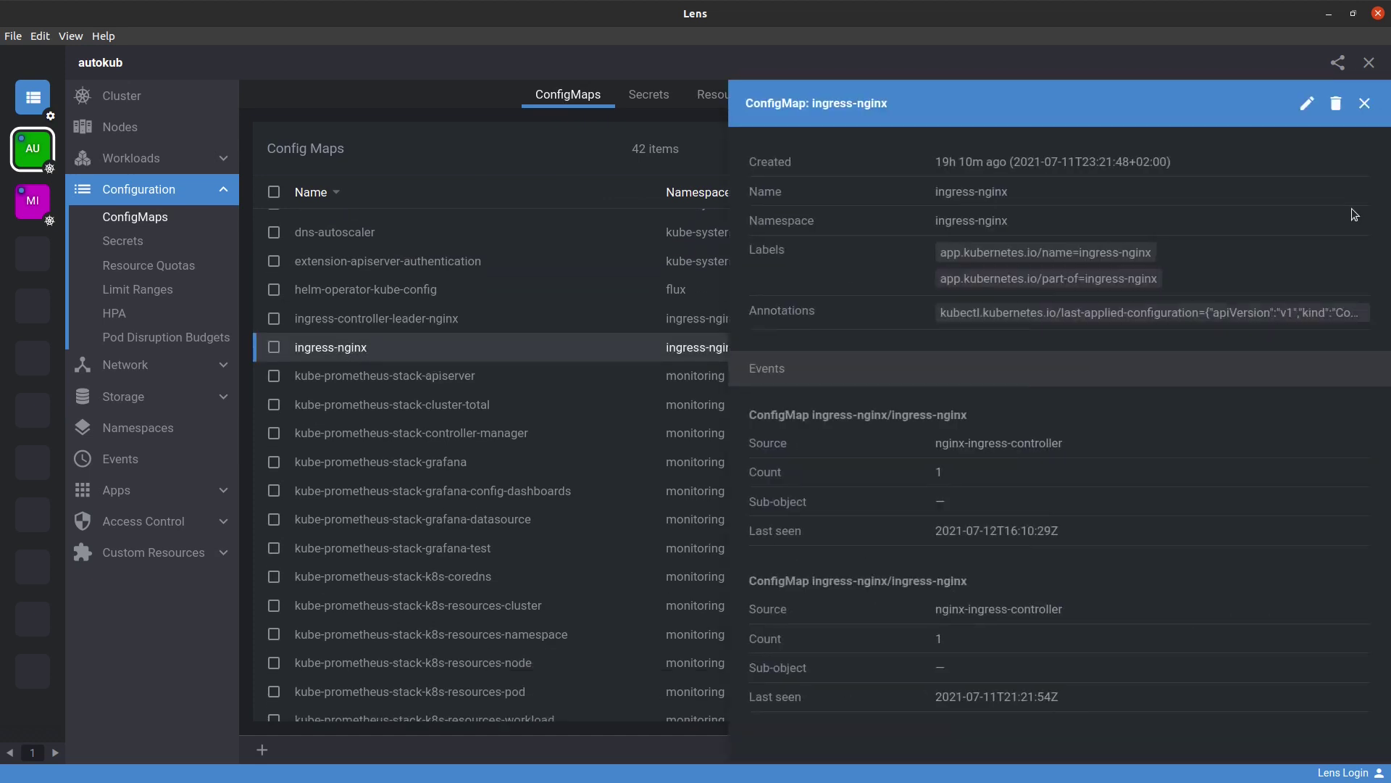
Open the ingress-nginx ConfigMap for editing, look over its YAML, and close the editor without saving
left_click(1308, 105)
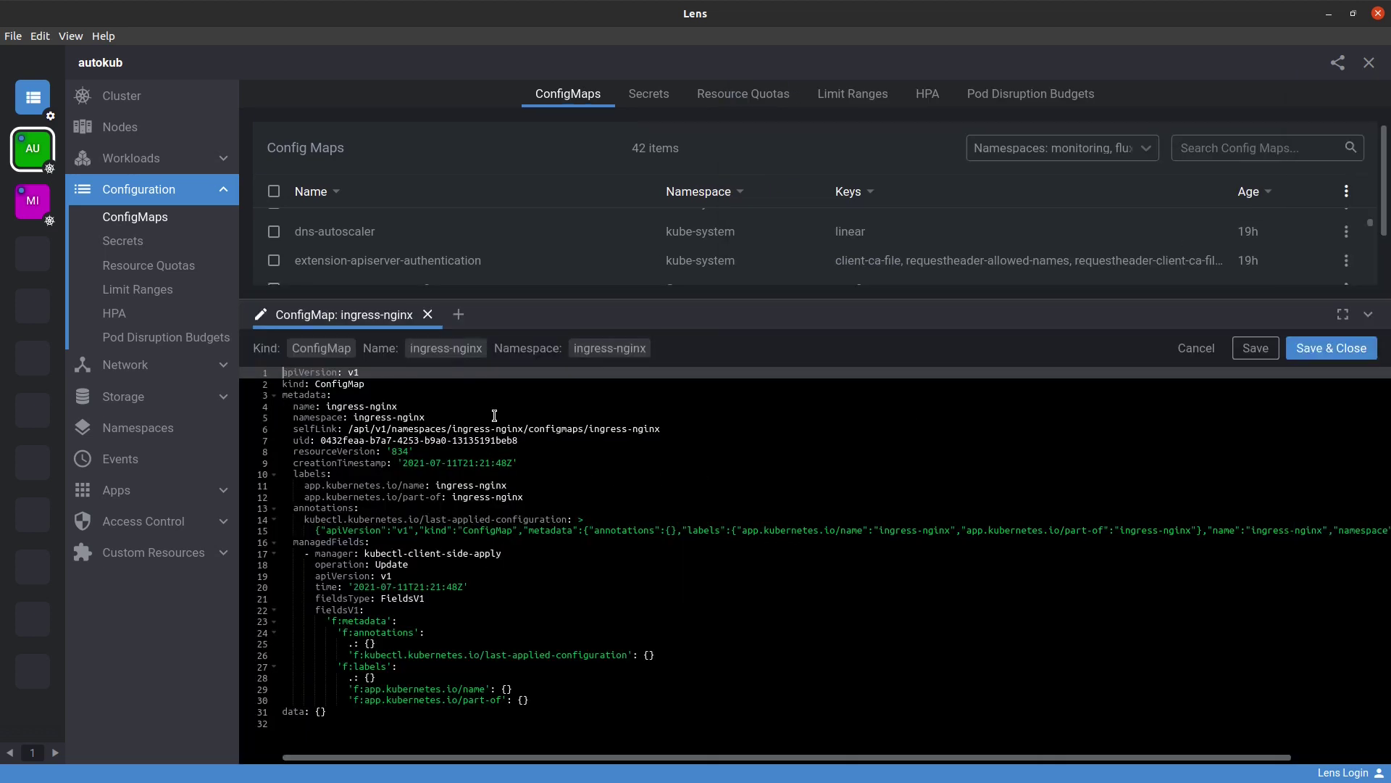
left_click_drag(916, 410, 652, 609)
left_click_drag(658, 679, 681, 708)
left_click(695, 704)
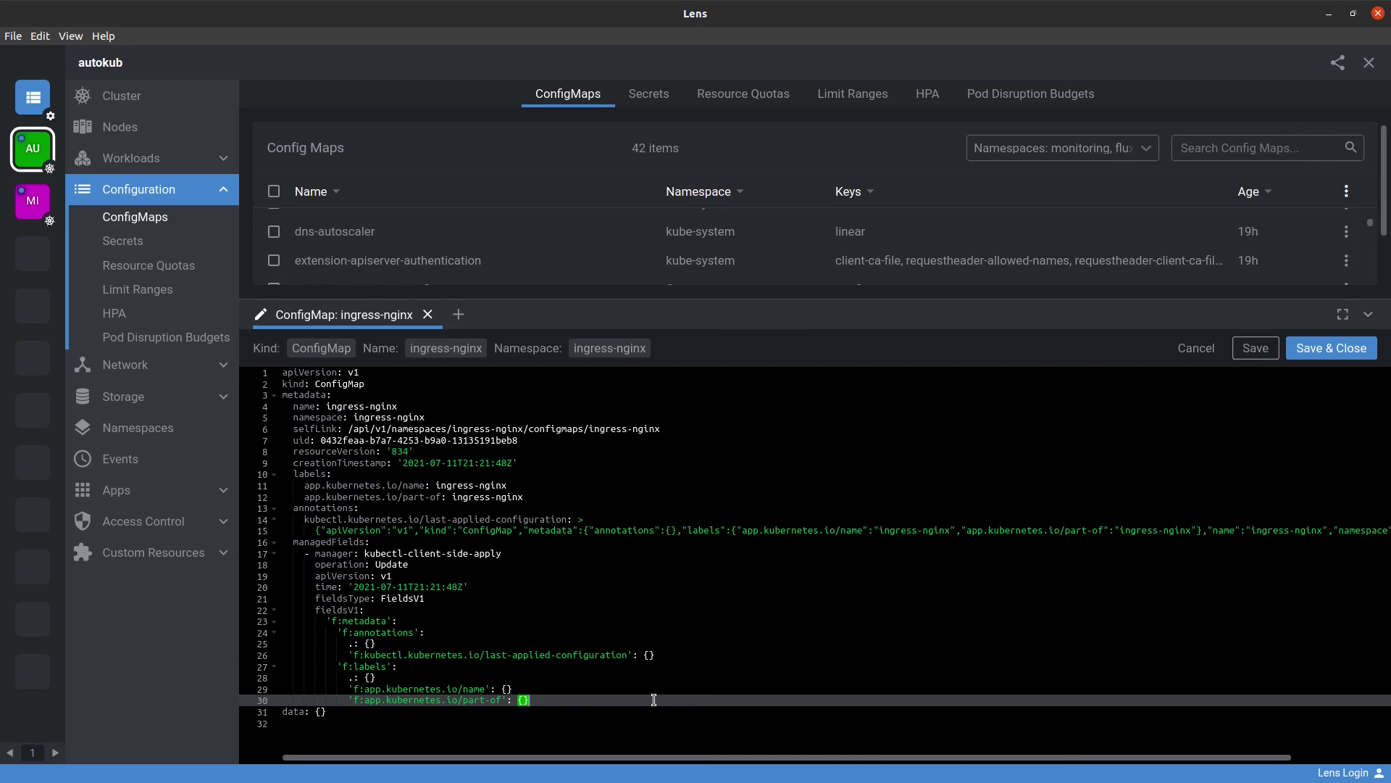
left_click(565, 589)
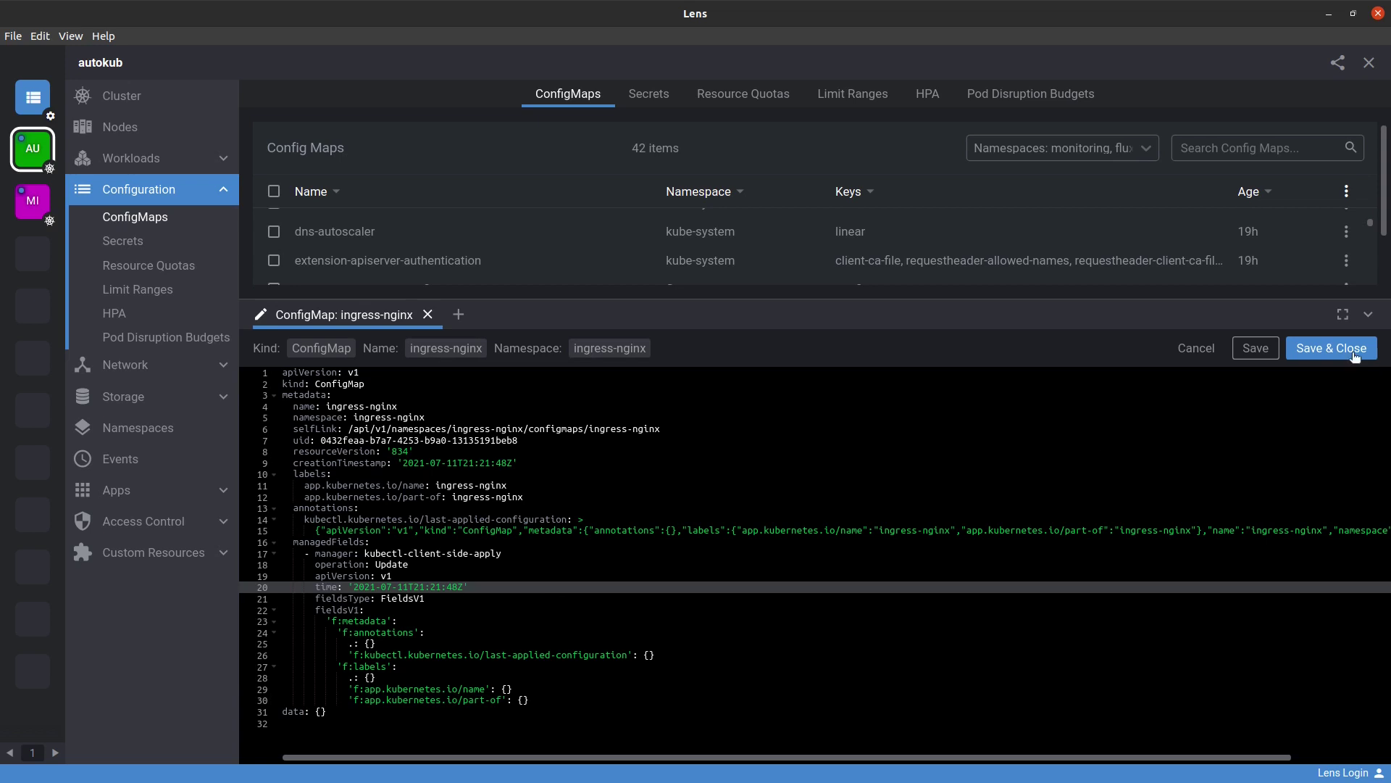
left_click(427, 314)
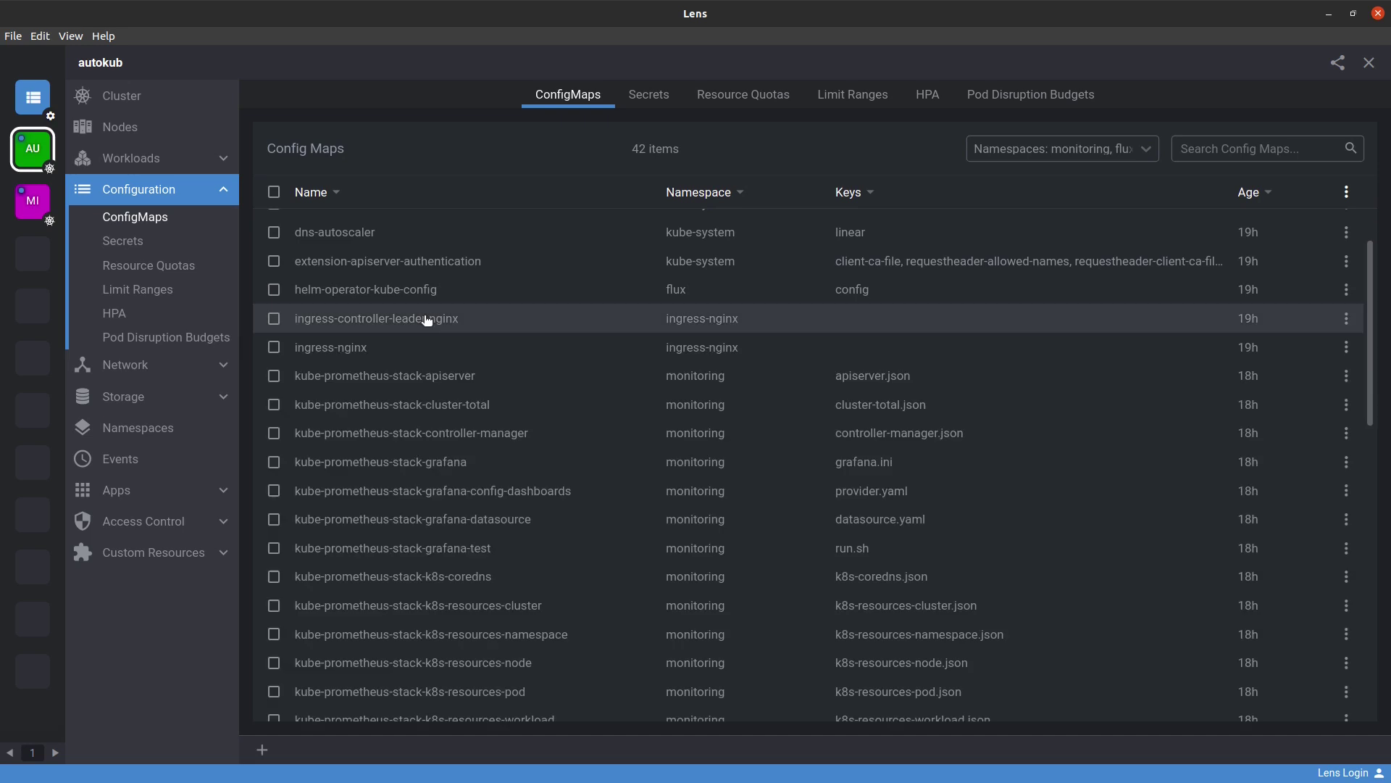
View the Resource Quotas list and look over the available network resource types, starting with Services
left_click(153, 266)
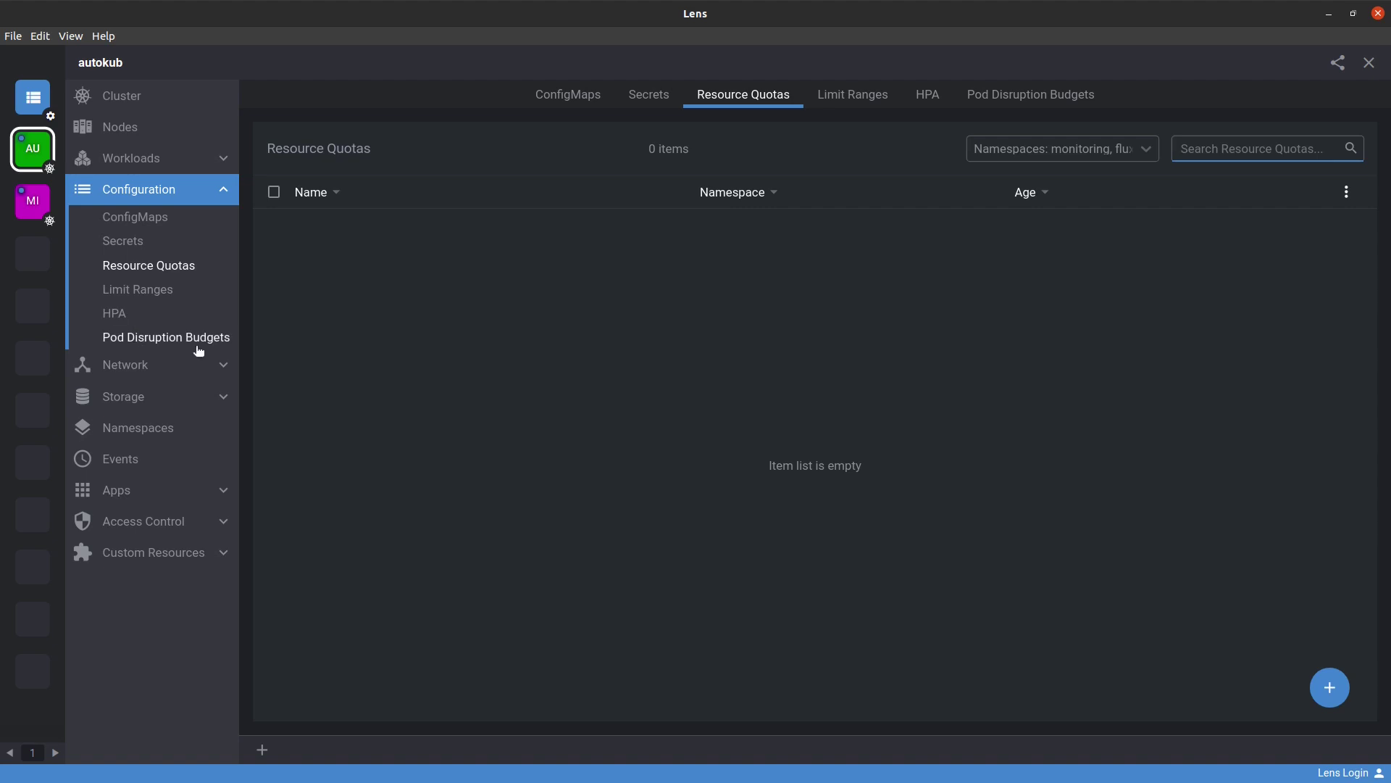
left_click(231, 190)
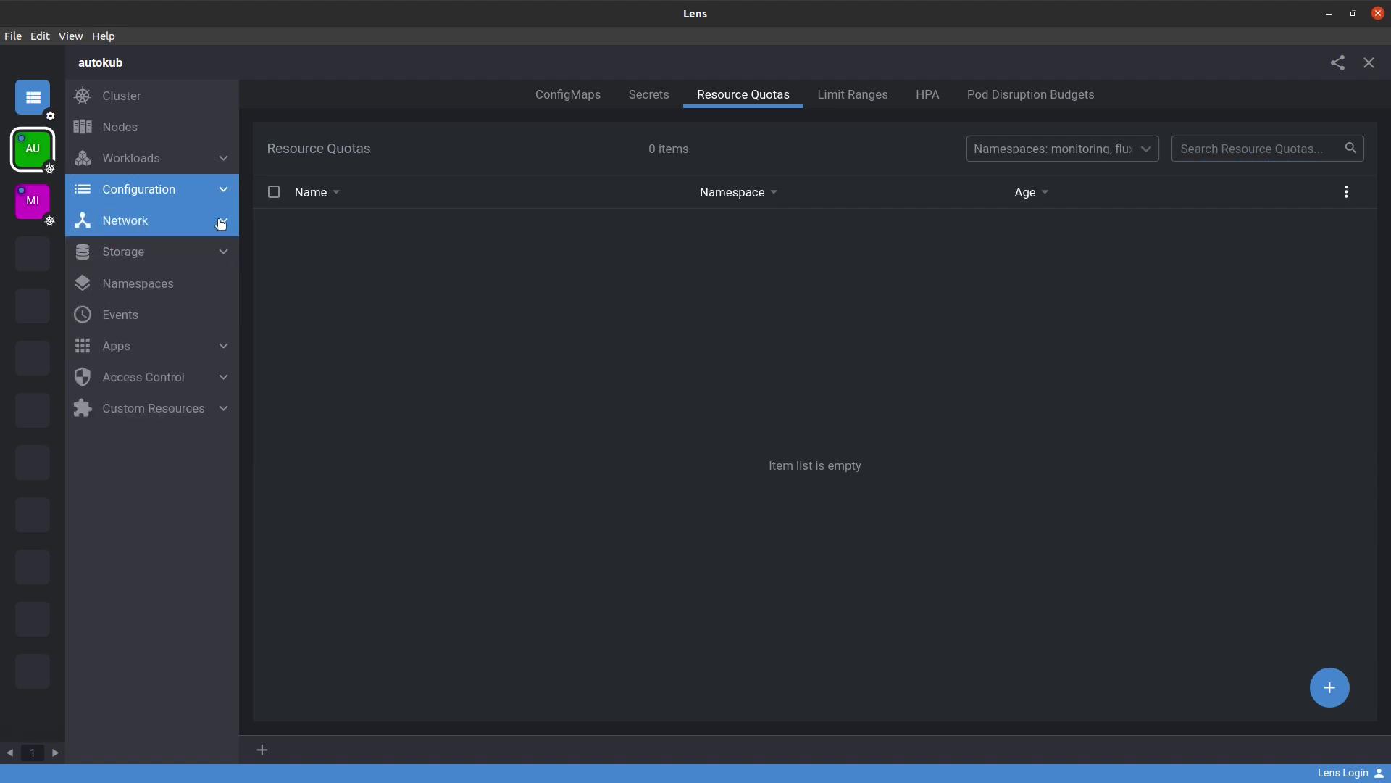
left_click(223, 221)
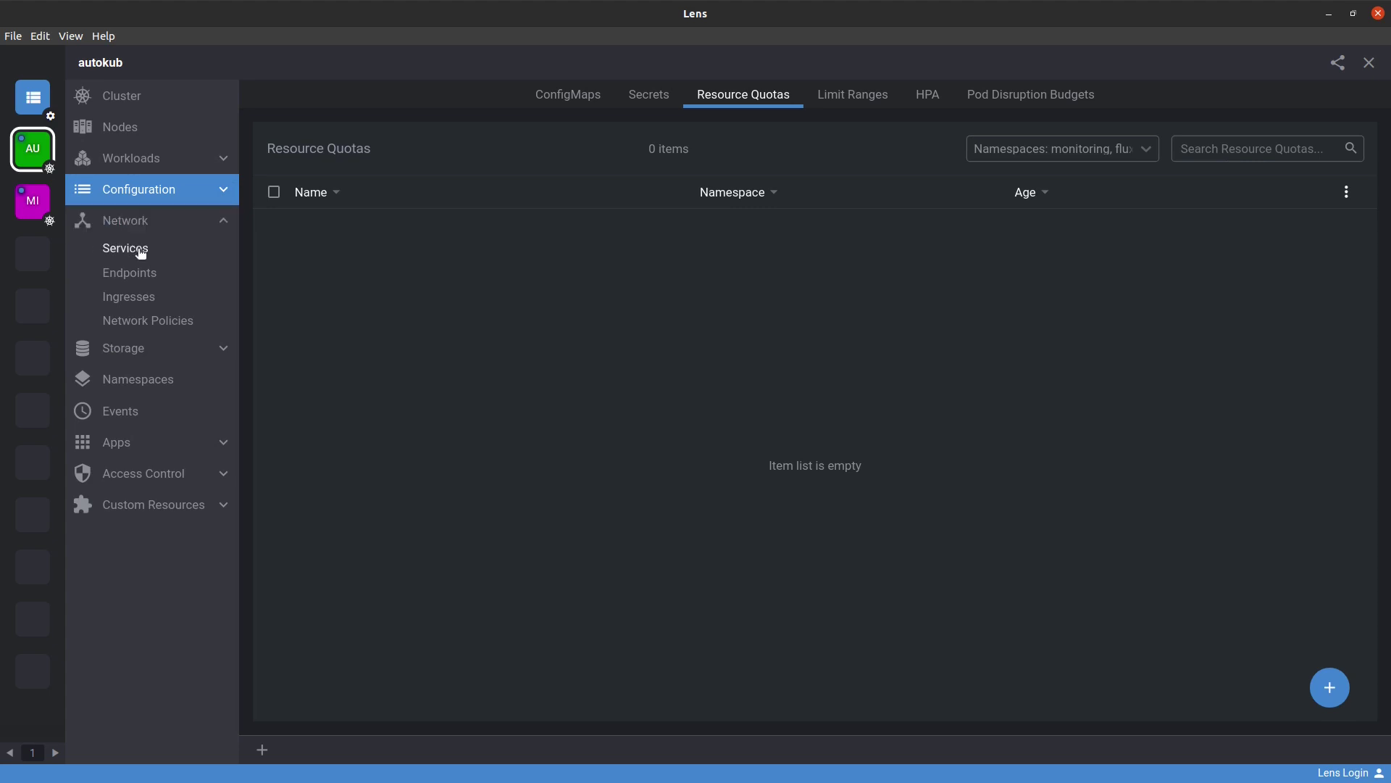
left_click_drag(134, 252, 33, 250)
left_click_drag(138, 242, 26, 250)
left_click_drag(127, 248, 34, 242)
Collapse the network resource types and list the Persistent Volume Claims among the storage resources
left_click(221, 228)
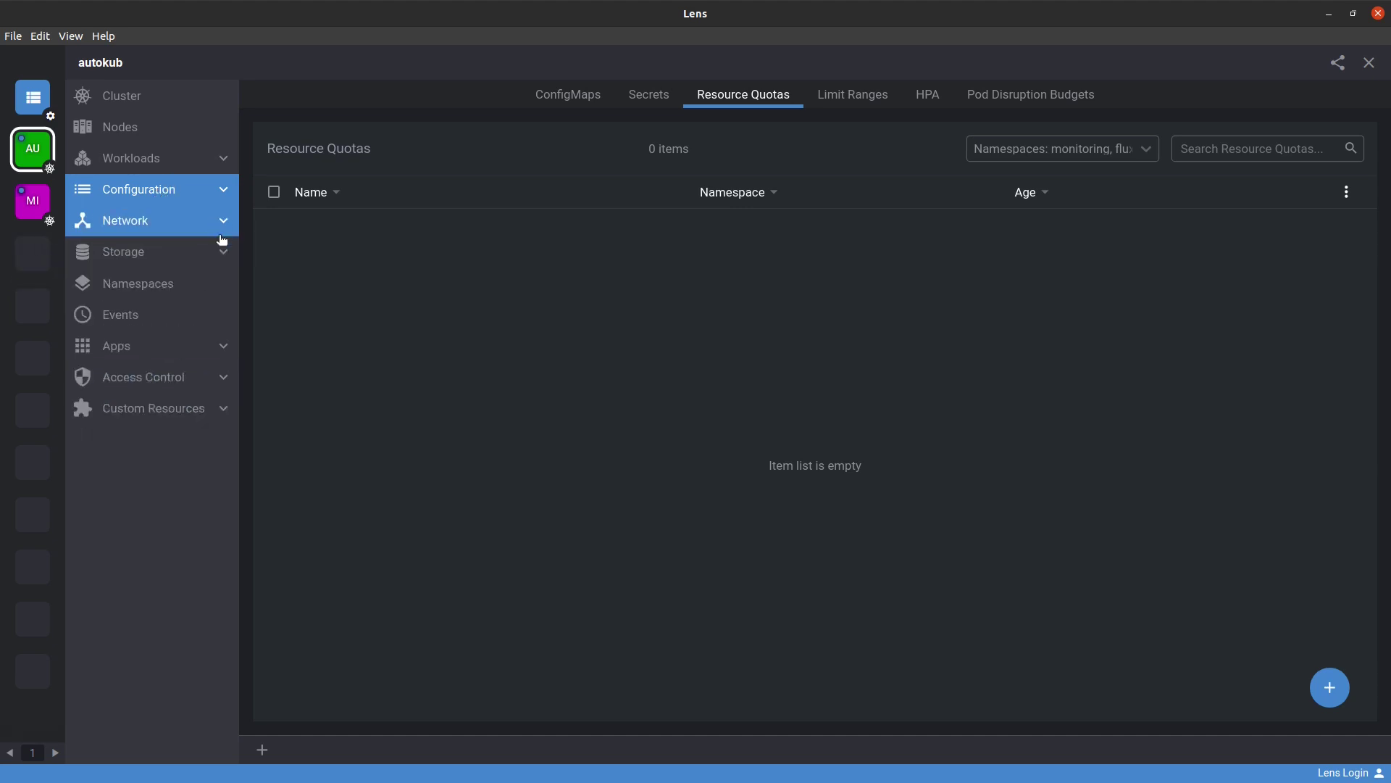
left_click(221, 255)
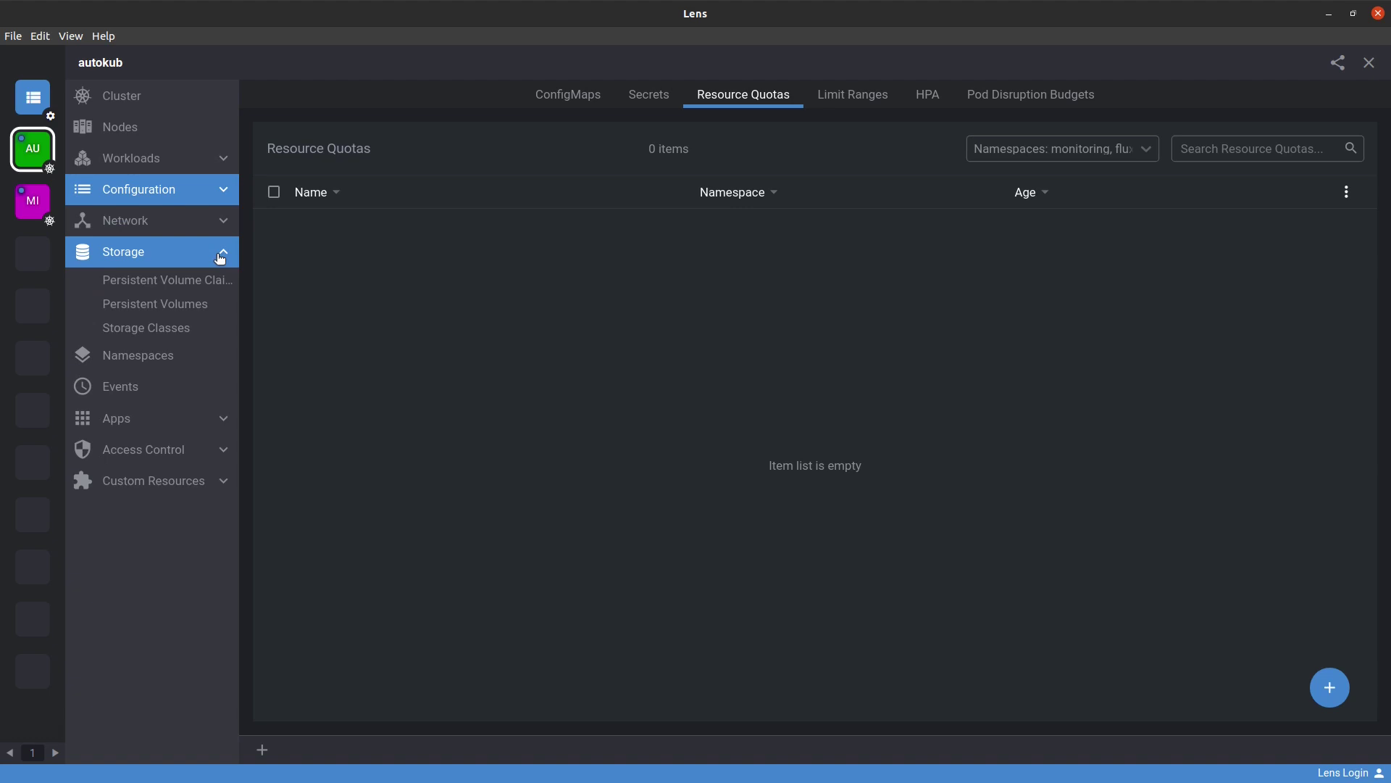
left_click(166, 290)
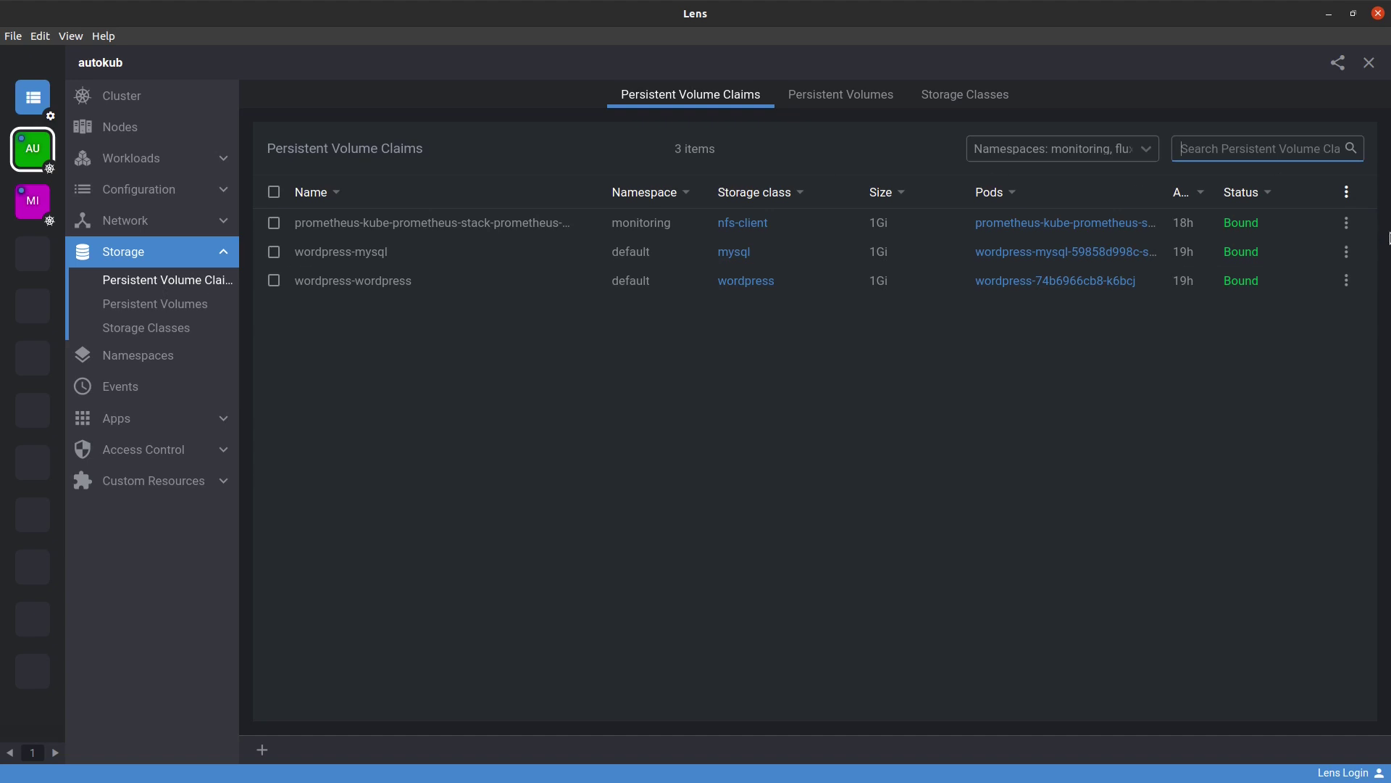
Check the actions available for the persistent volume claims, view the Prometheus claim's disk usage and details, and close them
left_click(1352, 222)
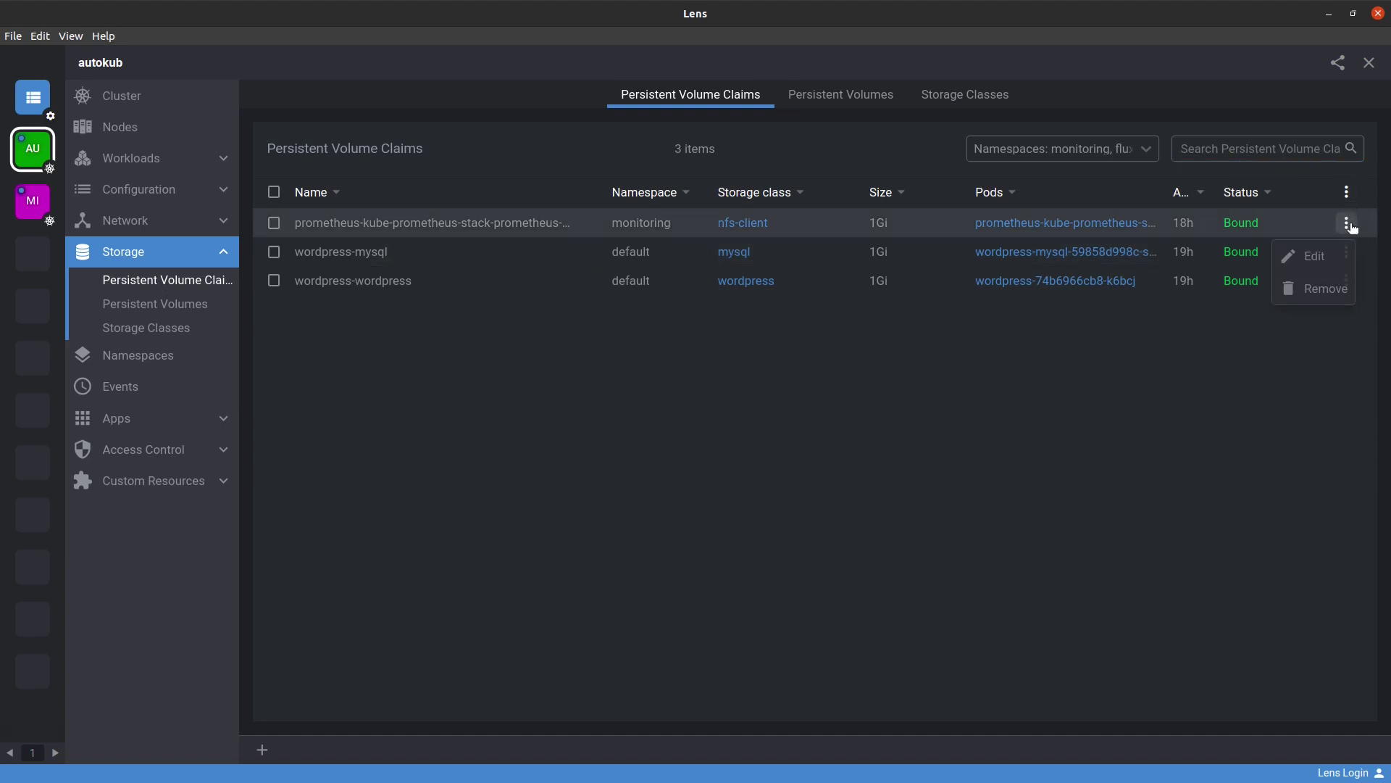
left_click(1347, 224)
left_click(1350, 250)
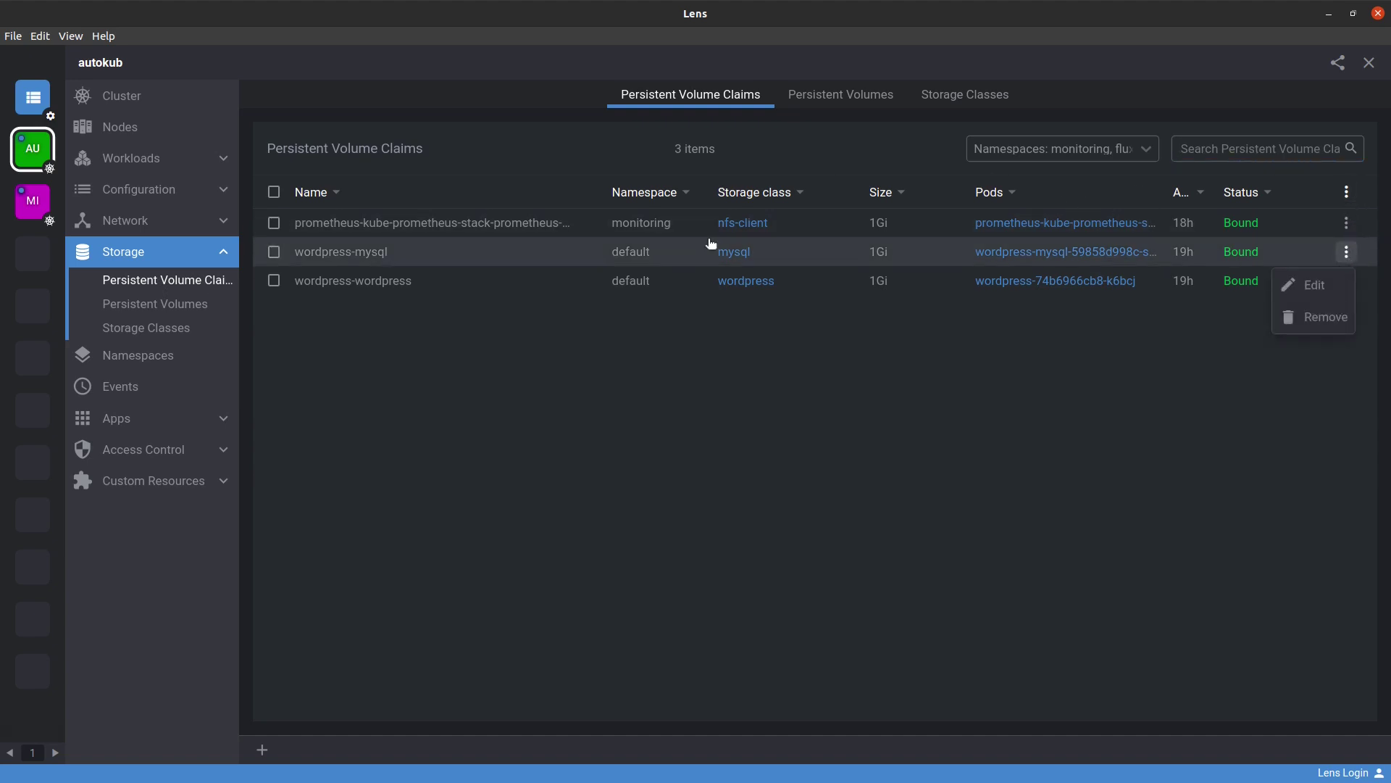
left_click(353, 223)
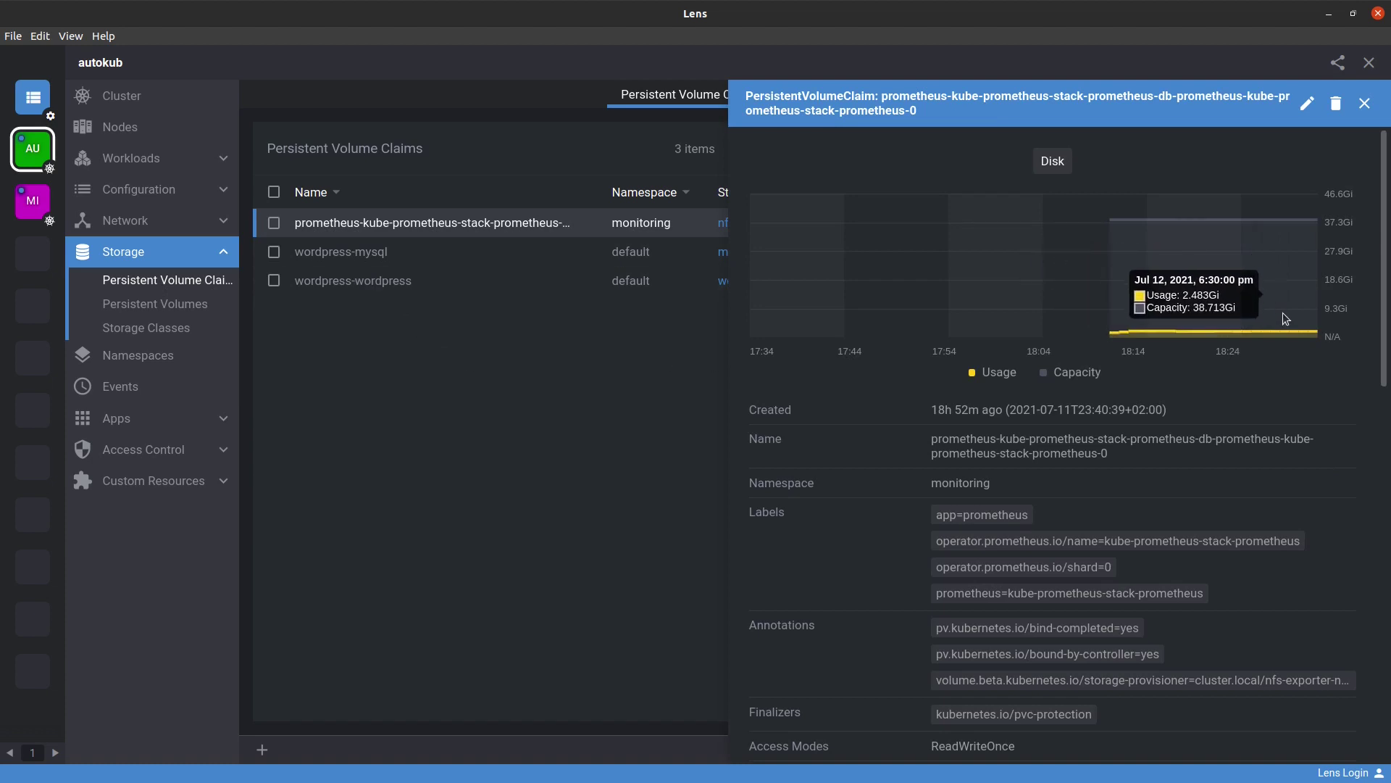
left_click(1364, 105)
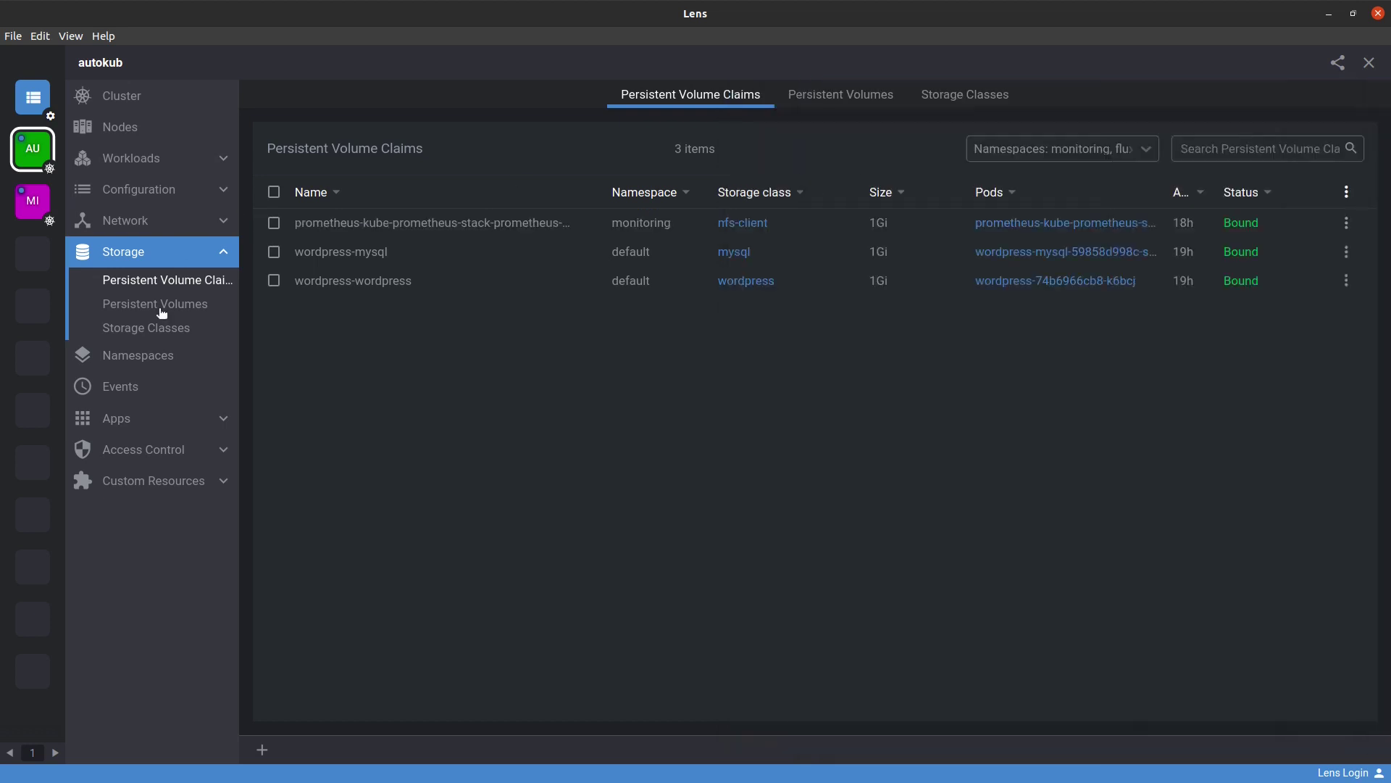
View the cluster's namespaces and list its events sorted by type with warnings first
left_click(184, 364)
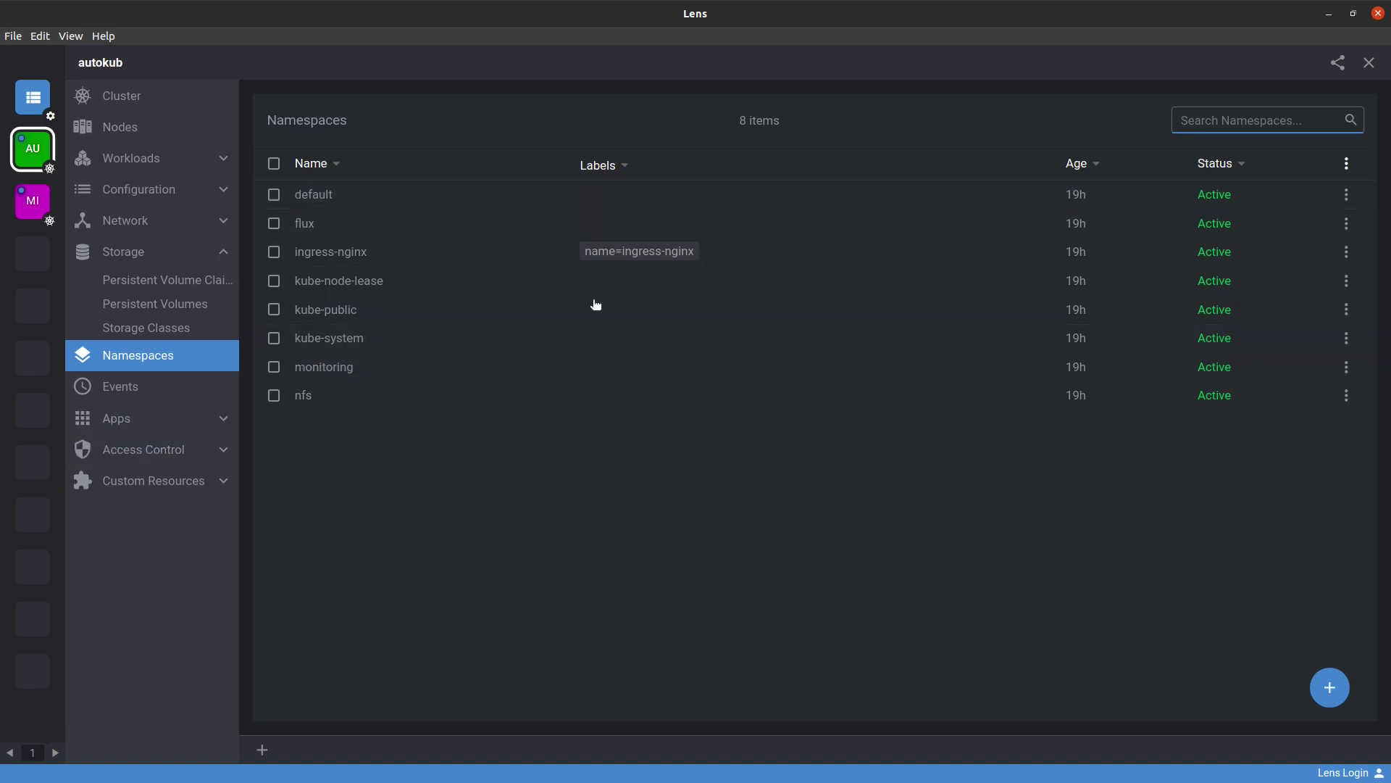
left_click(161, 391)
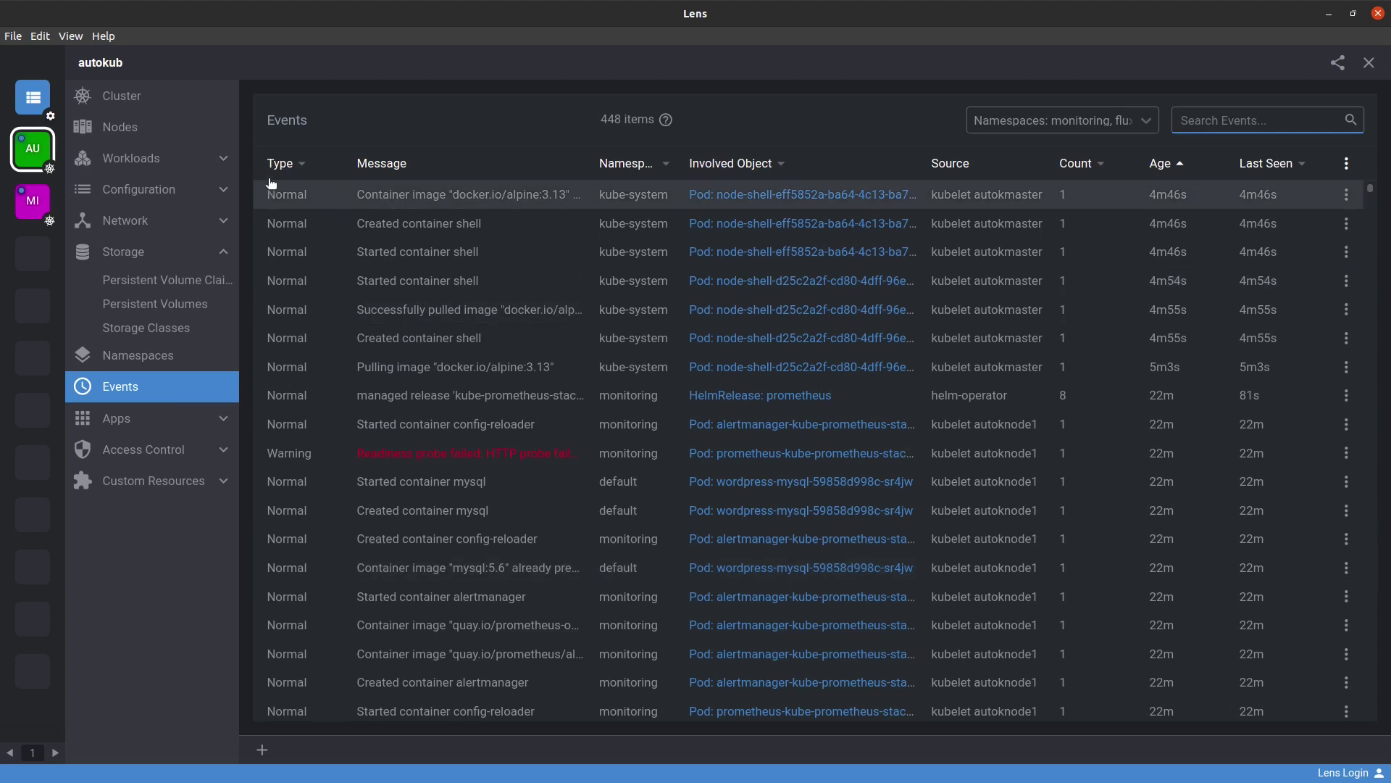
left_click(295, 171)
left_click(300, 165)
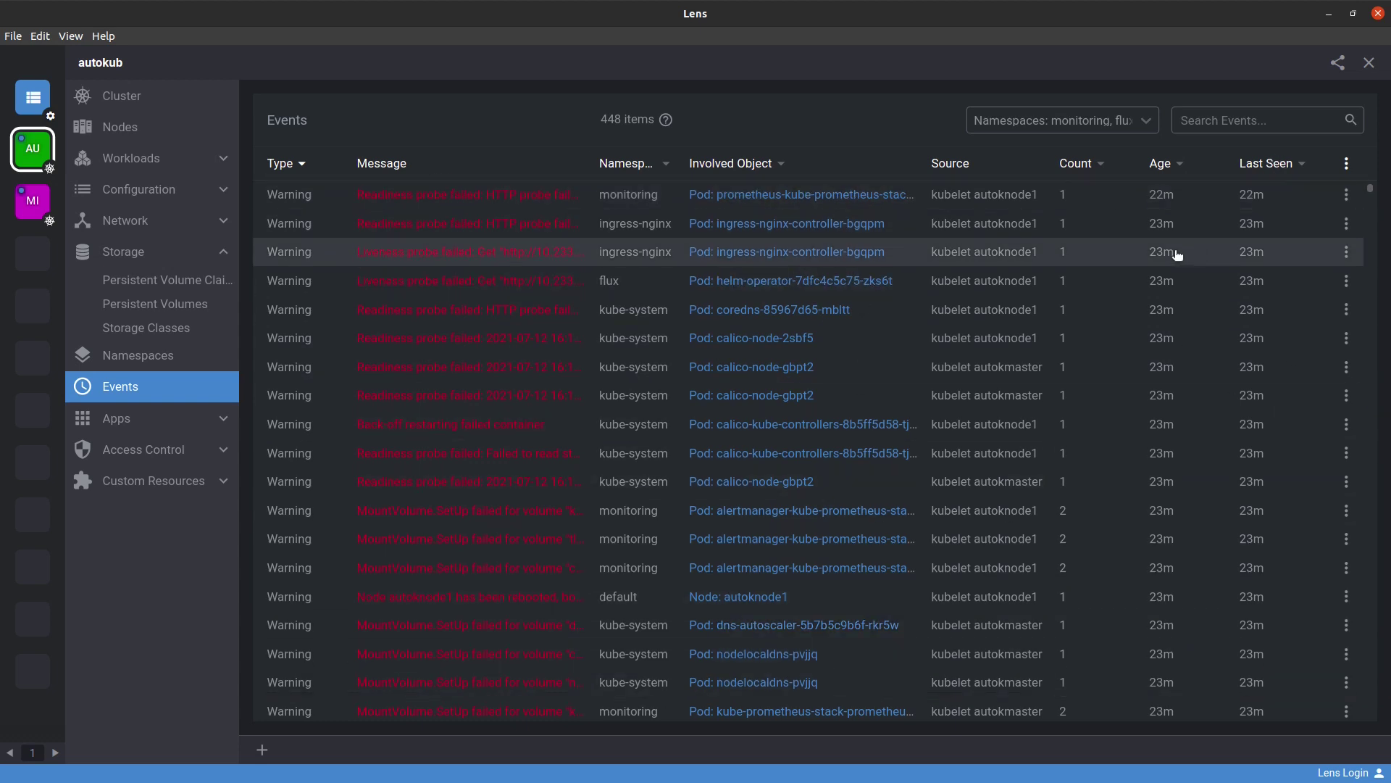
Set the events list's namespace filter to All Namespaces
left_click(1148, 123)
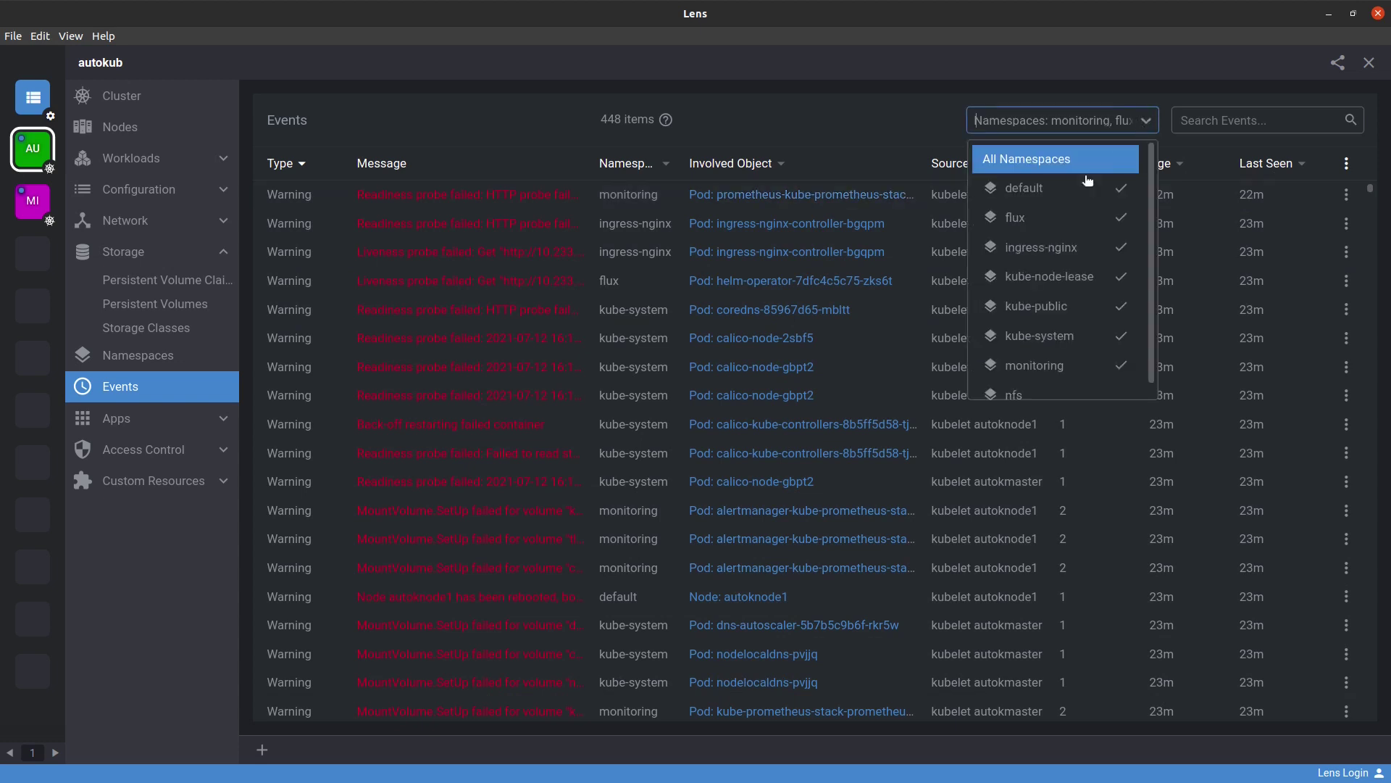
left_click(1091, 160)
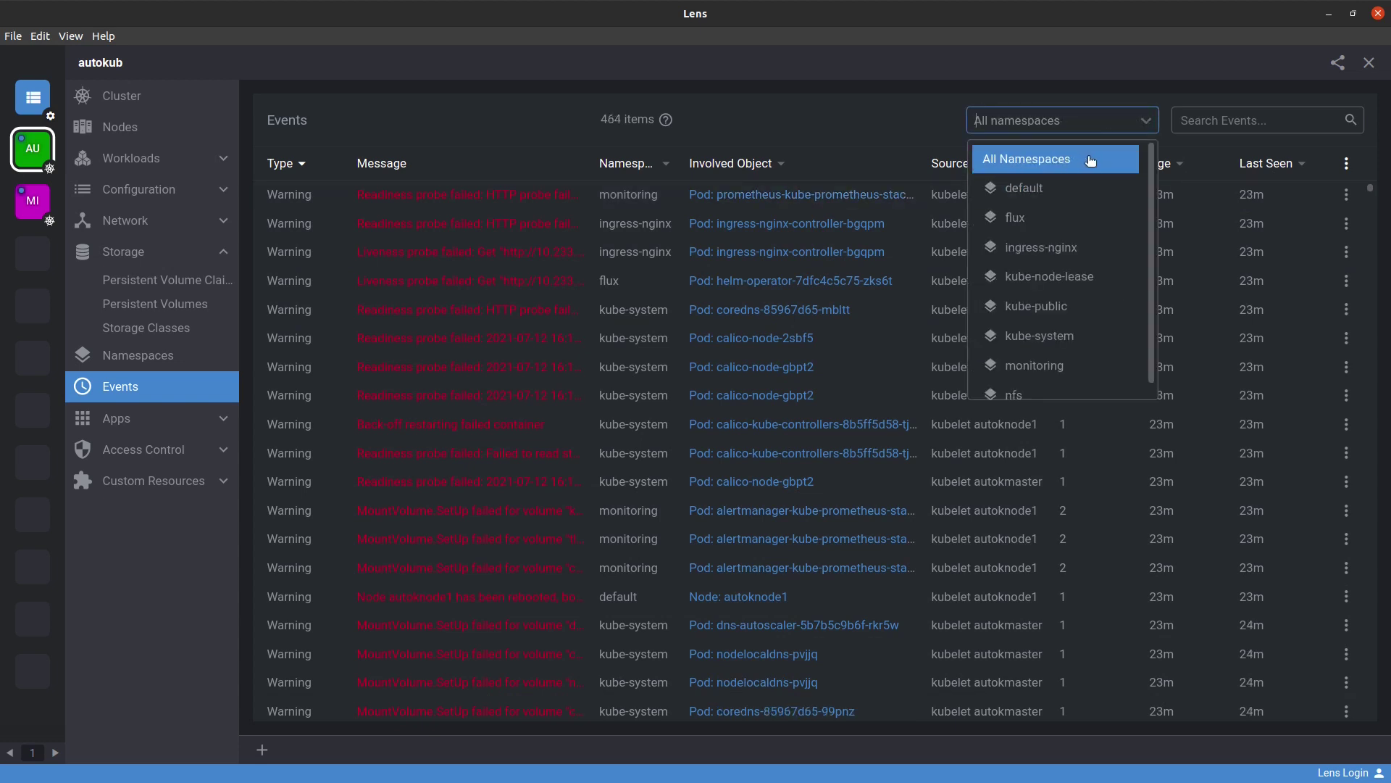
left_click(764, 116)
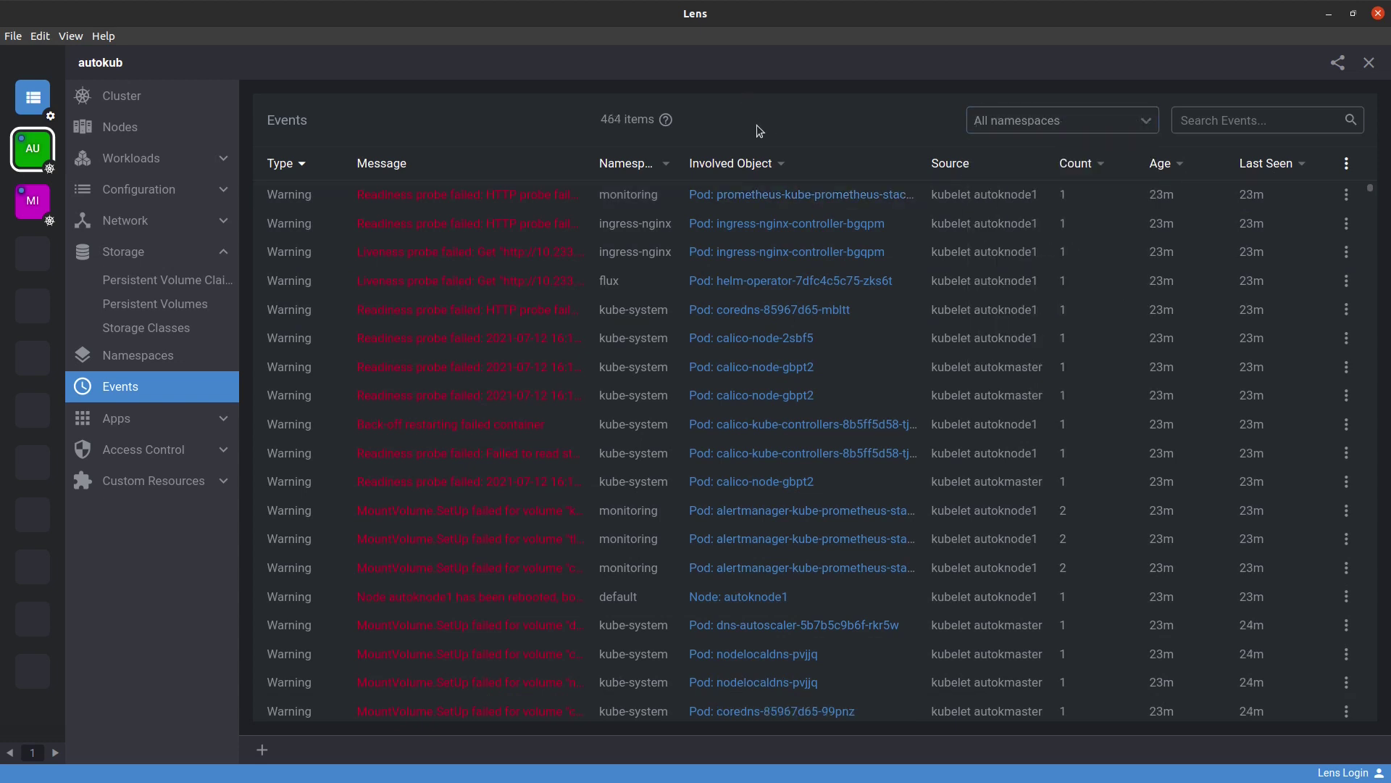
List the available Helm charts, open the details of the xavki_api chart, and close them
left_click(178, 424)
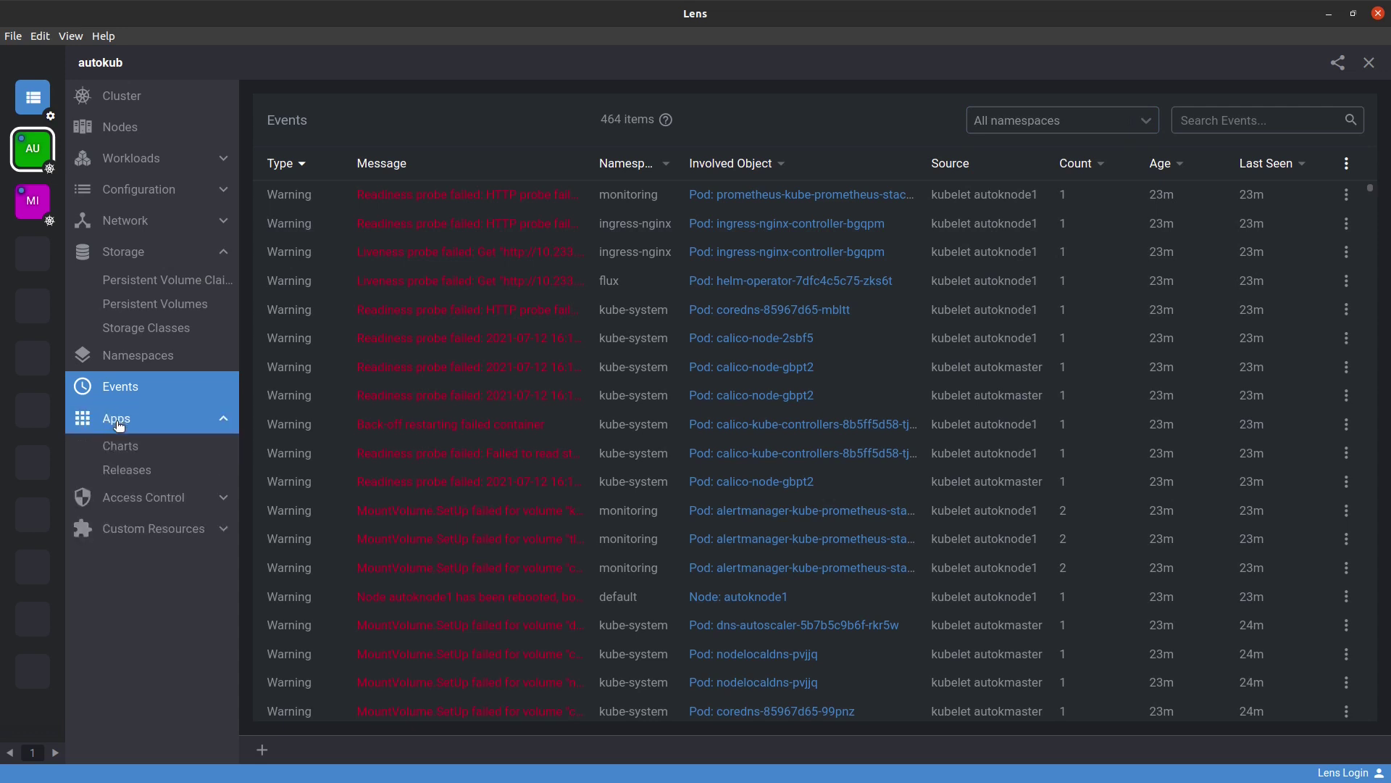
left_click(122, 457)
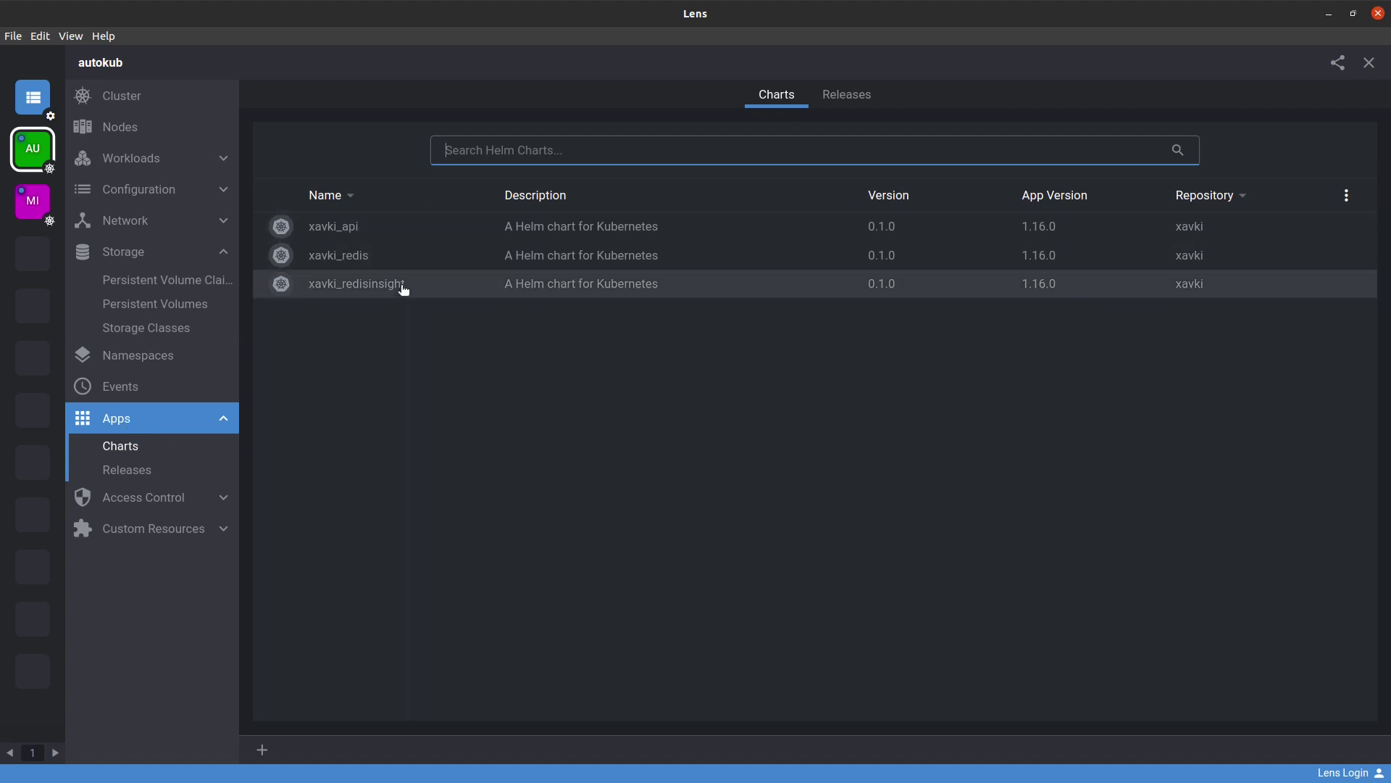
left_click(330, 232)
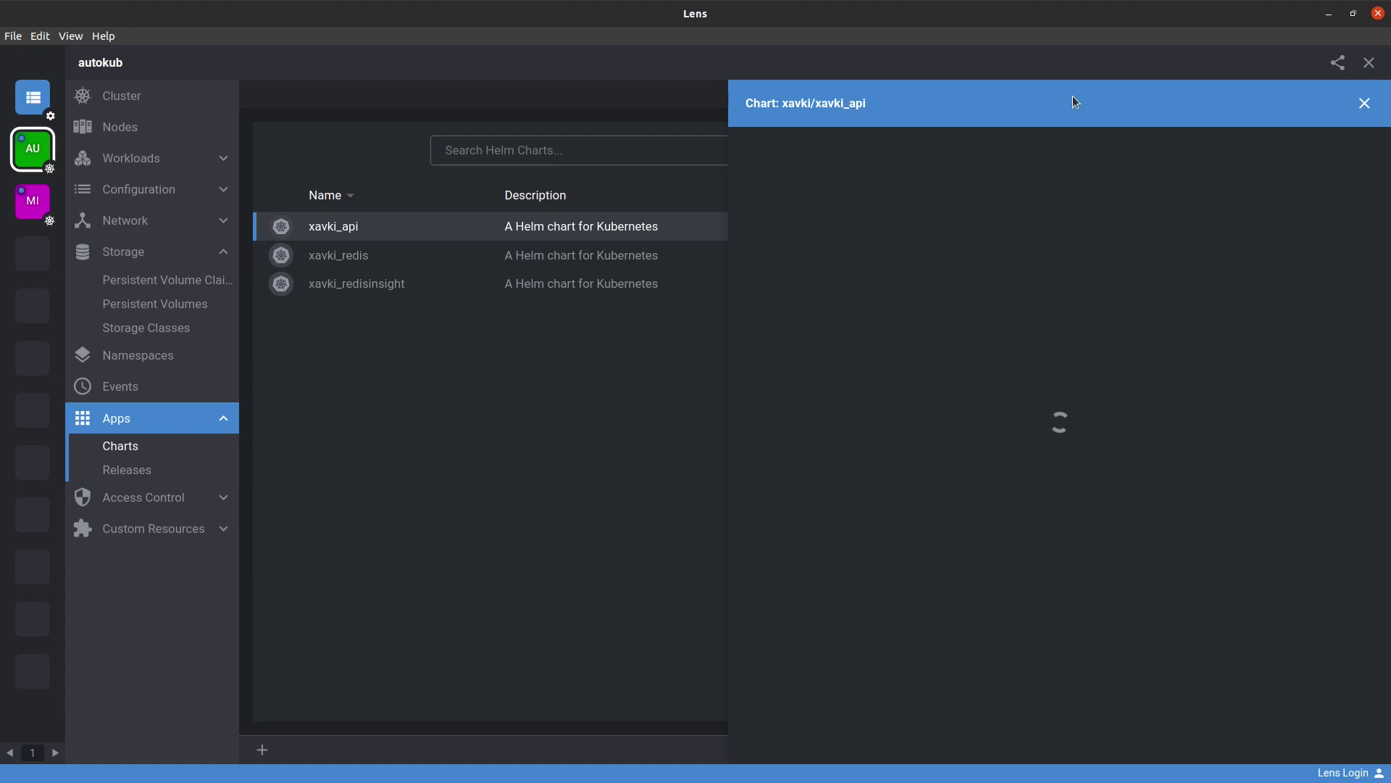
left_click(1365, 105)
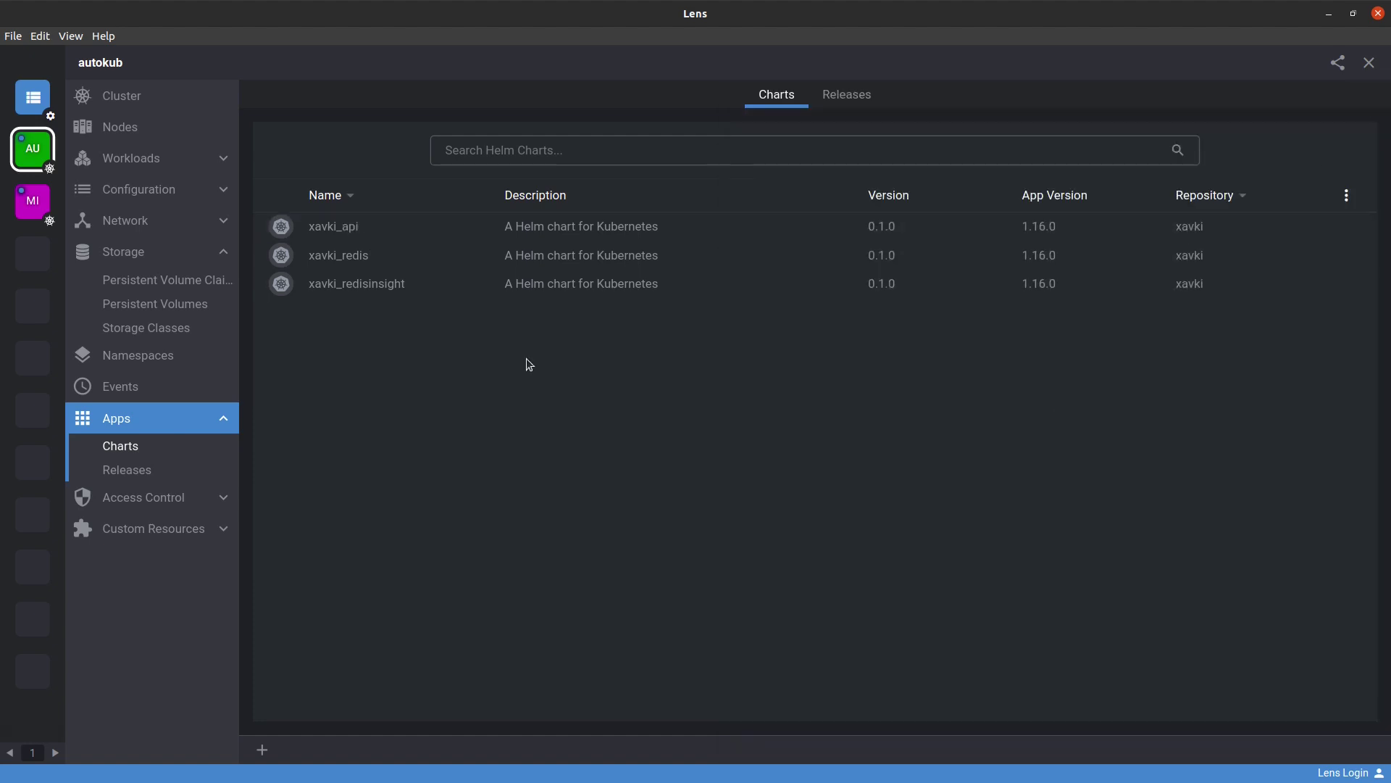
List the Helm releases, look over the nfs-exporter release's details and values, and close them without saving
left_click(116, 469)
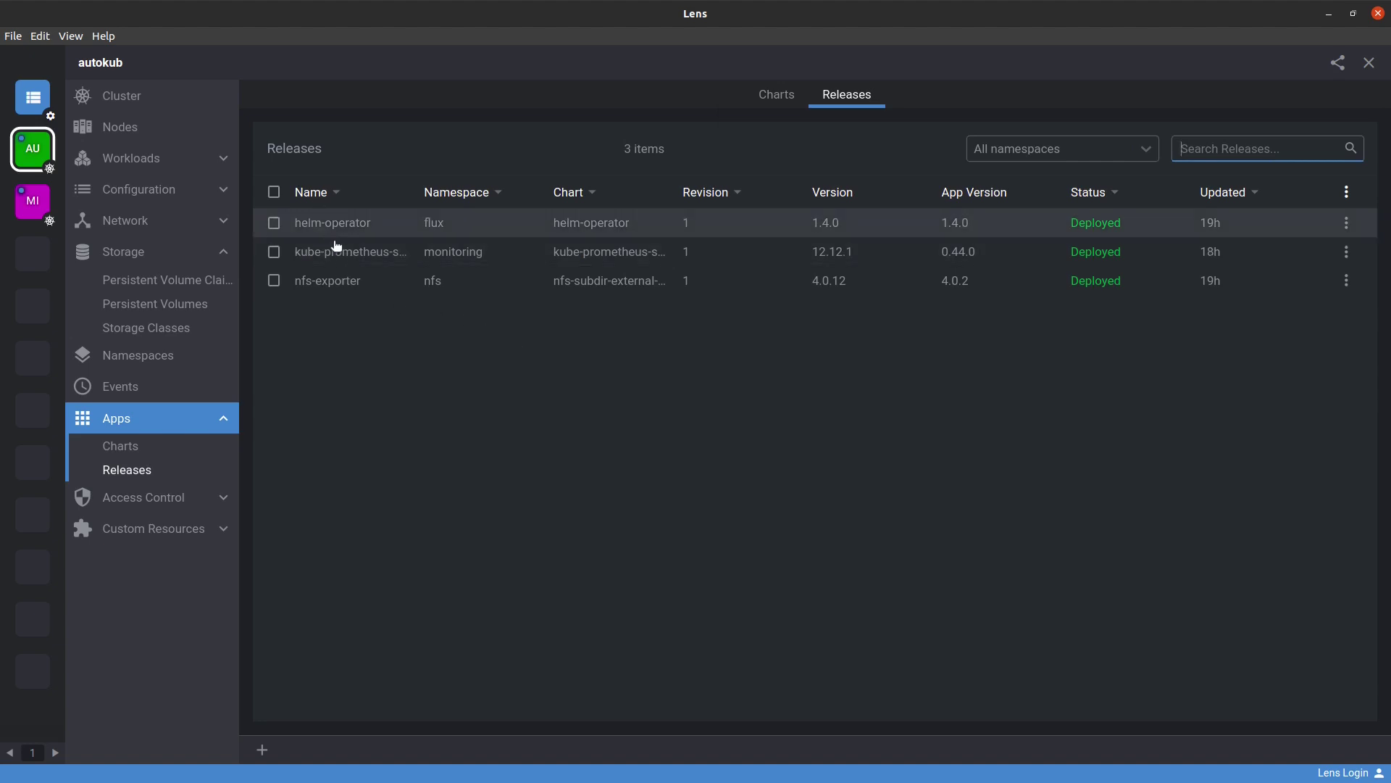
left_click(329, 289)
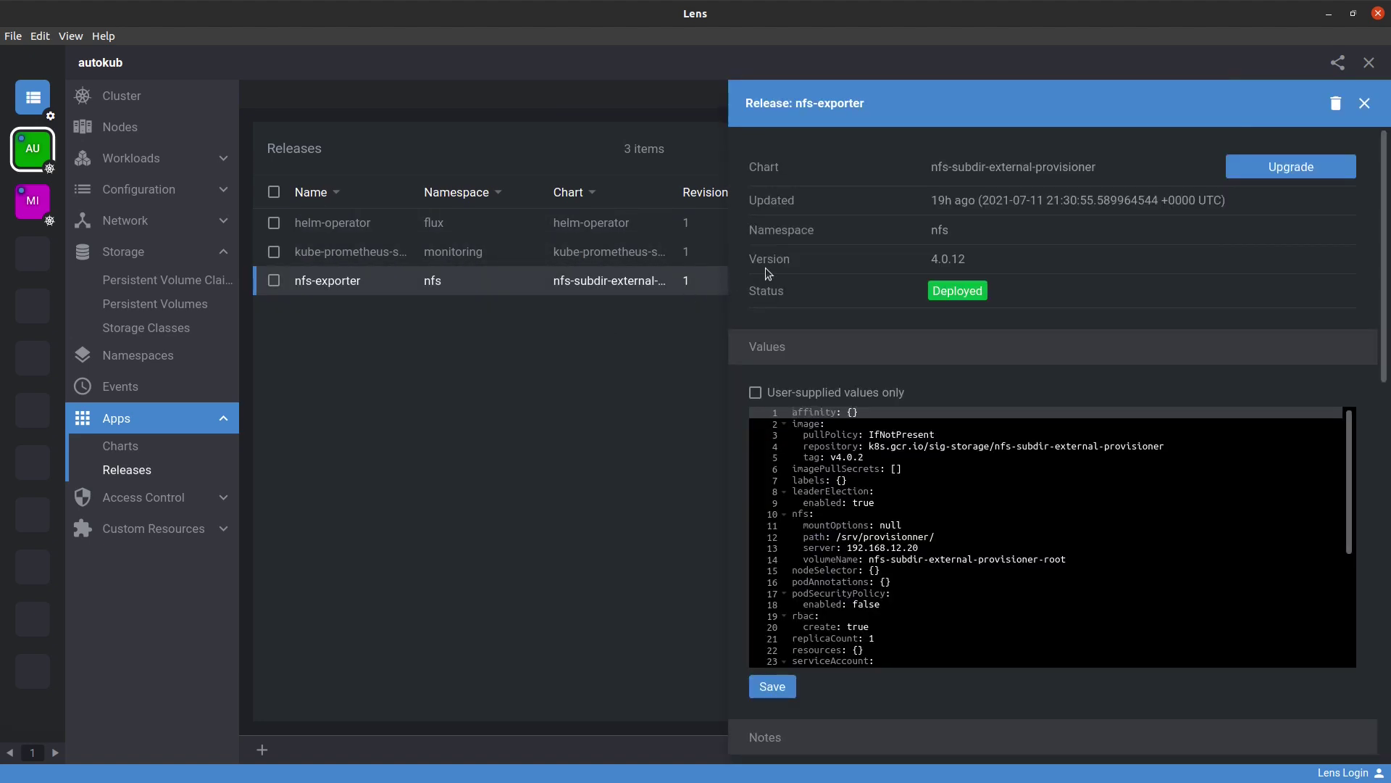
scroll(980, 585, "down", 5)
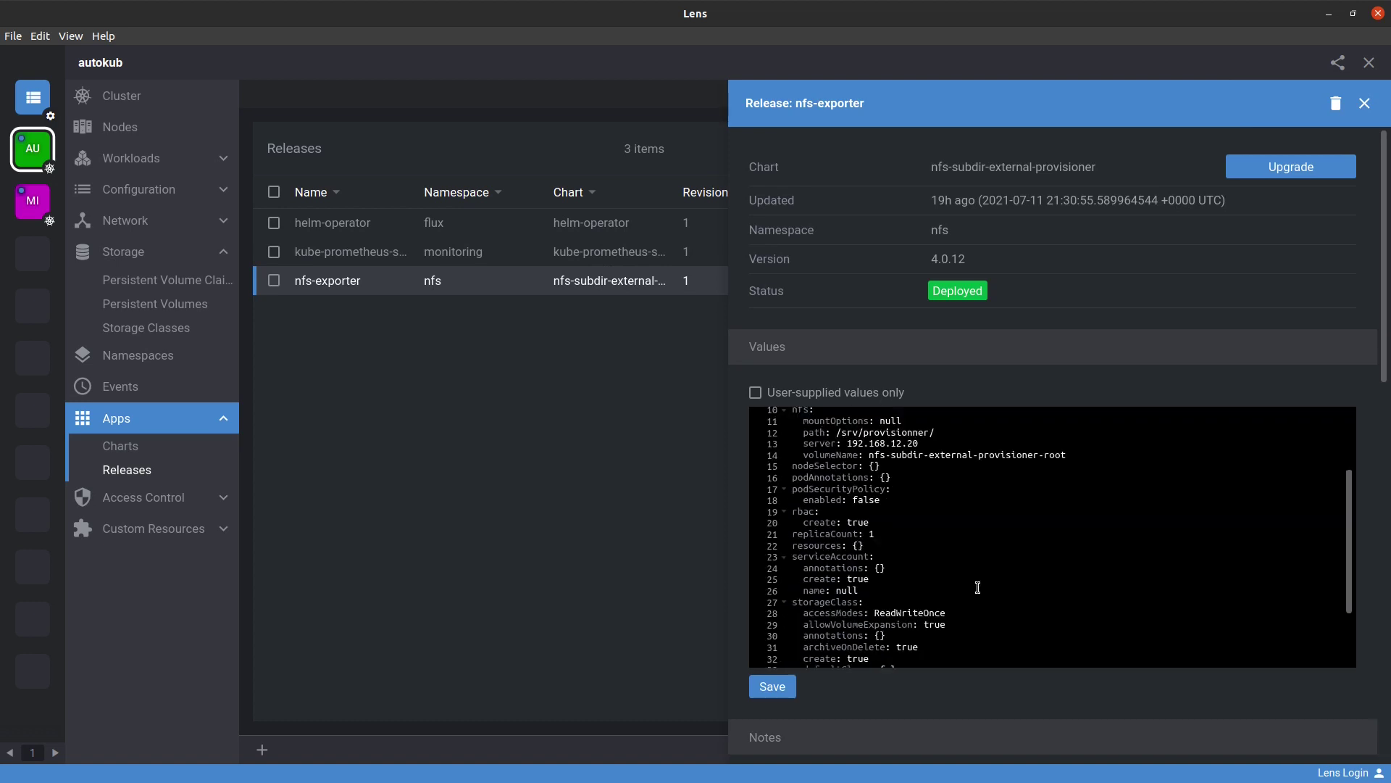
scroll(971, 579, "up", 5)
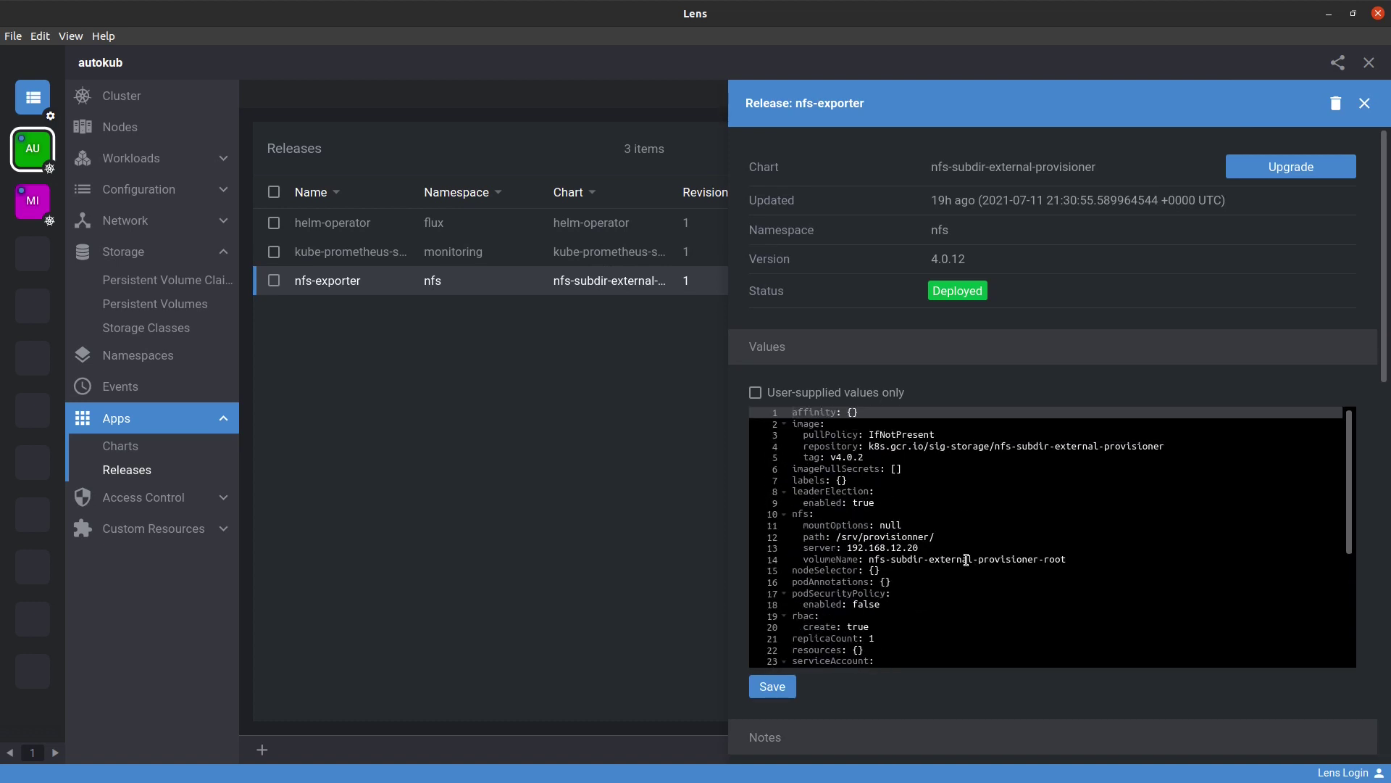
left_click(1364, 105)
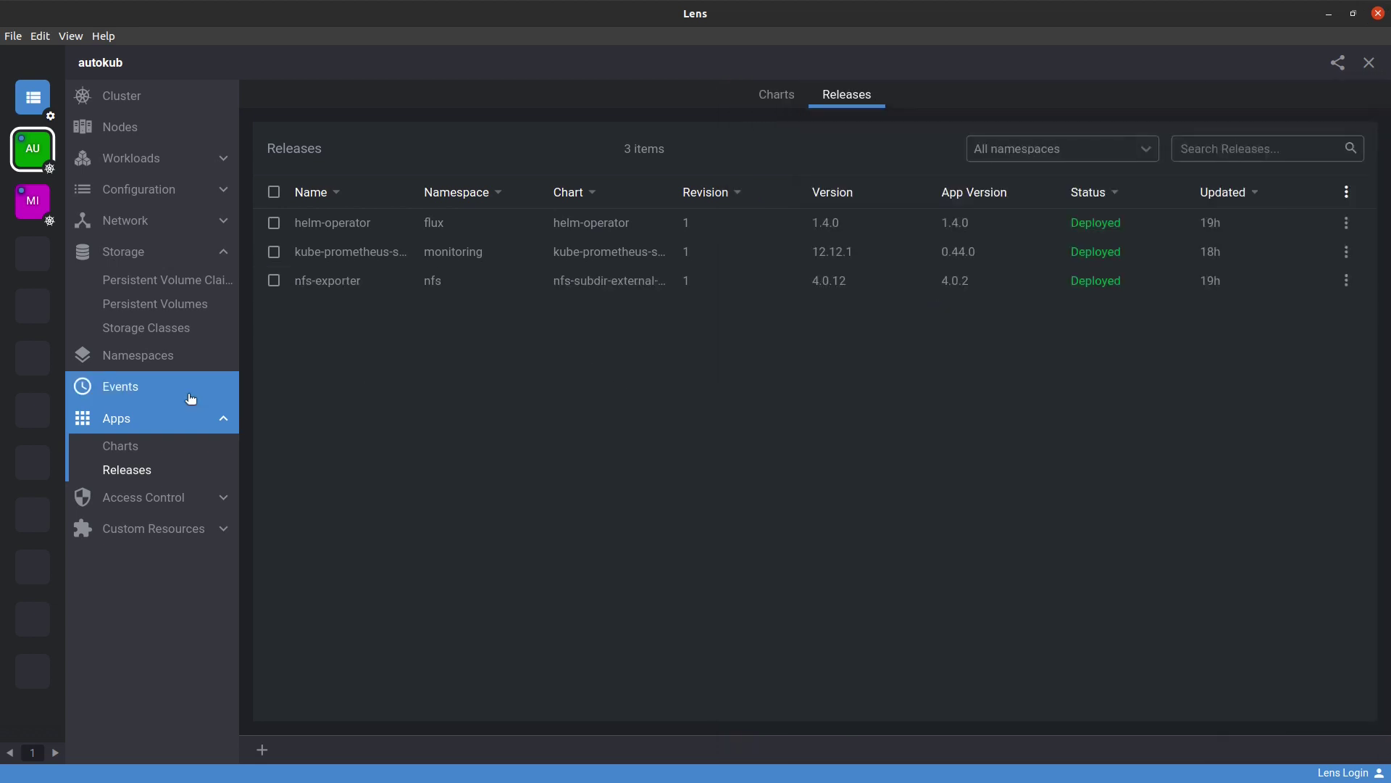
Look over the Access Control resource types and the Custom Resources section, leaving both collapsed
left_click(225, 500)
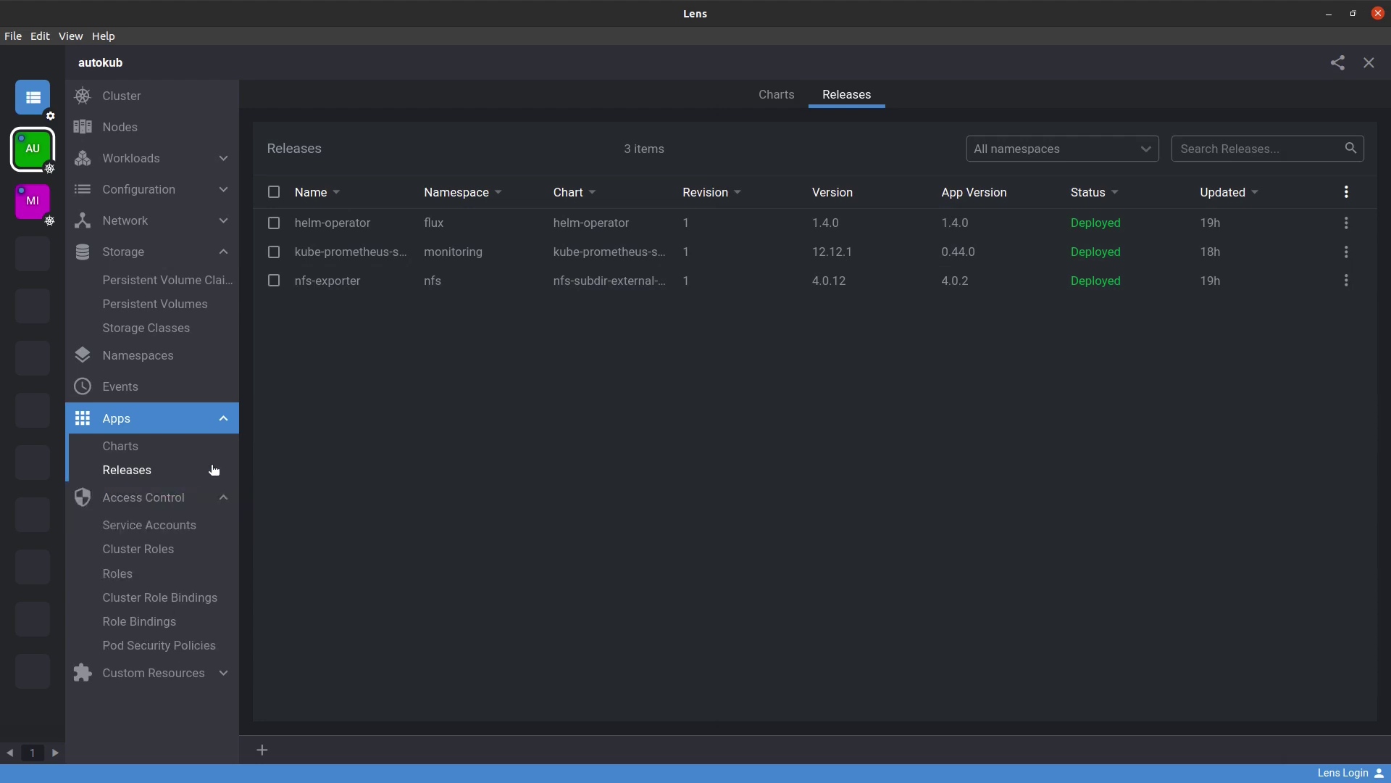
left_click(225, 499)
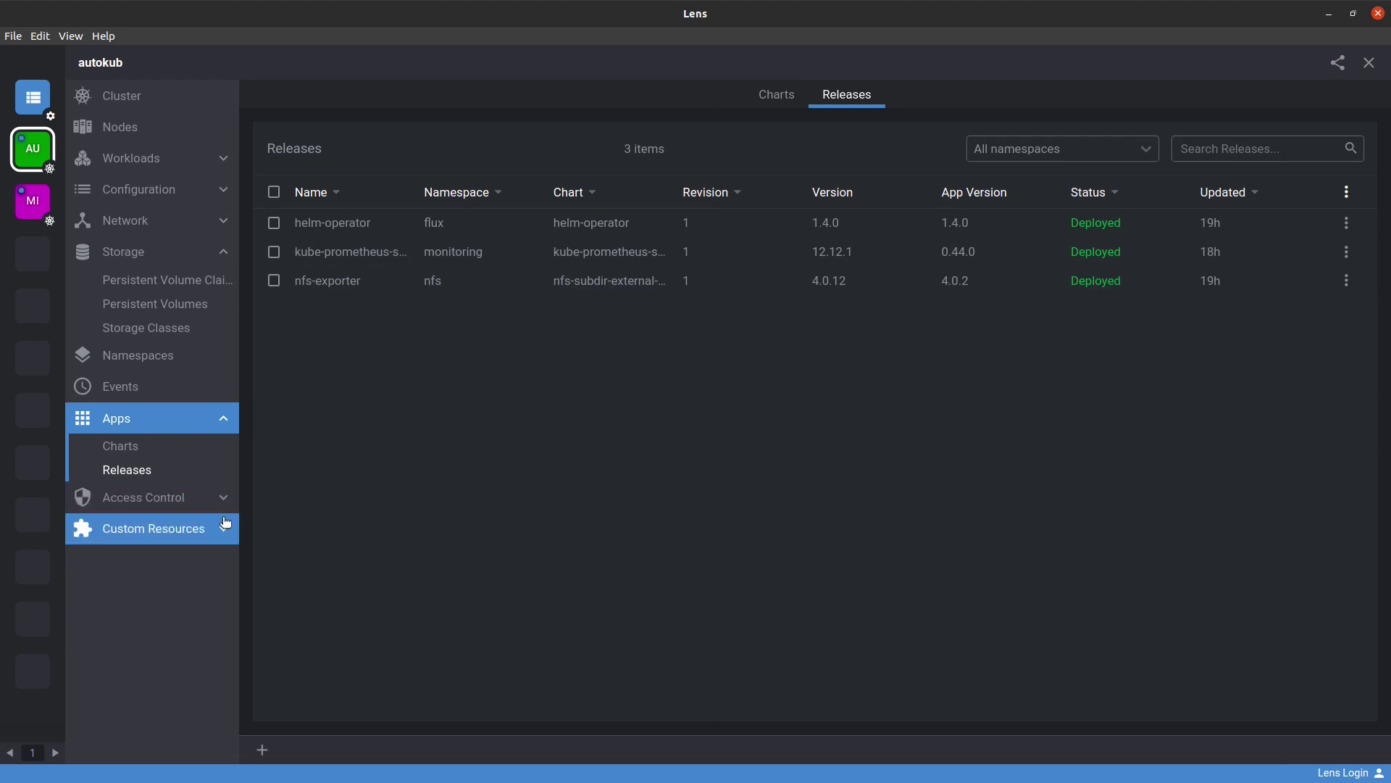
left_click(225, 525)
left_click(226, 534)
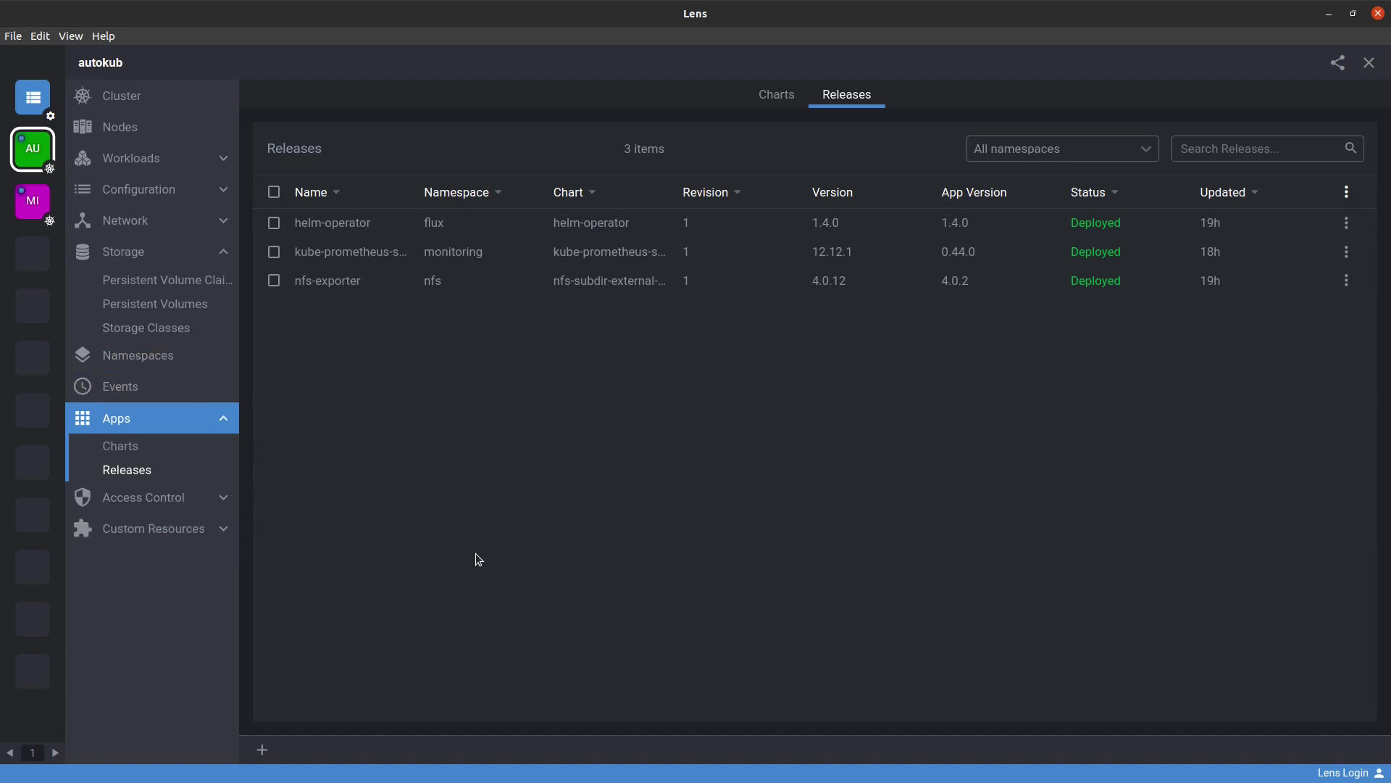
Switch to Firefox and look over the features and user testimonials on the Lens website
key("alt+Tab")
key("alt+Tab")
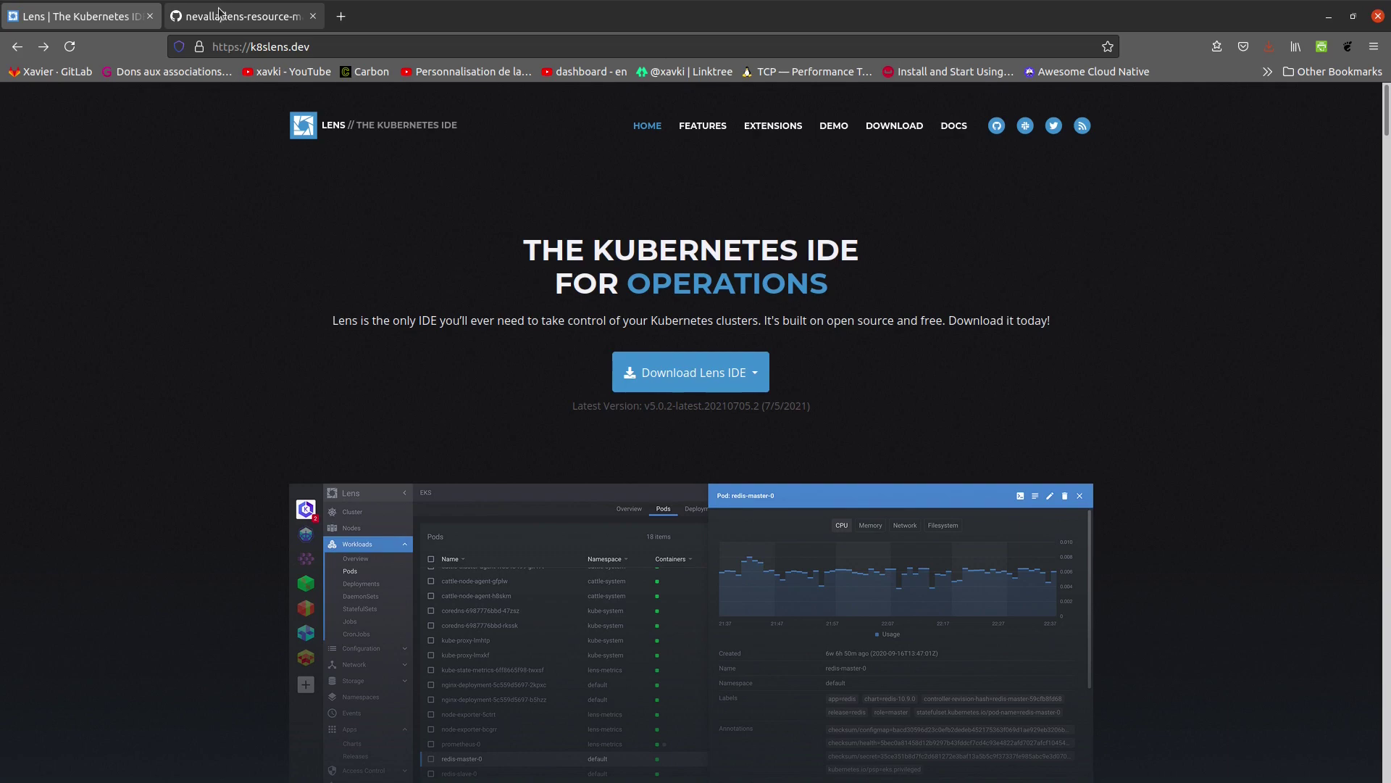
scroll(207, 428, "down", 10)
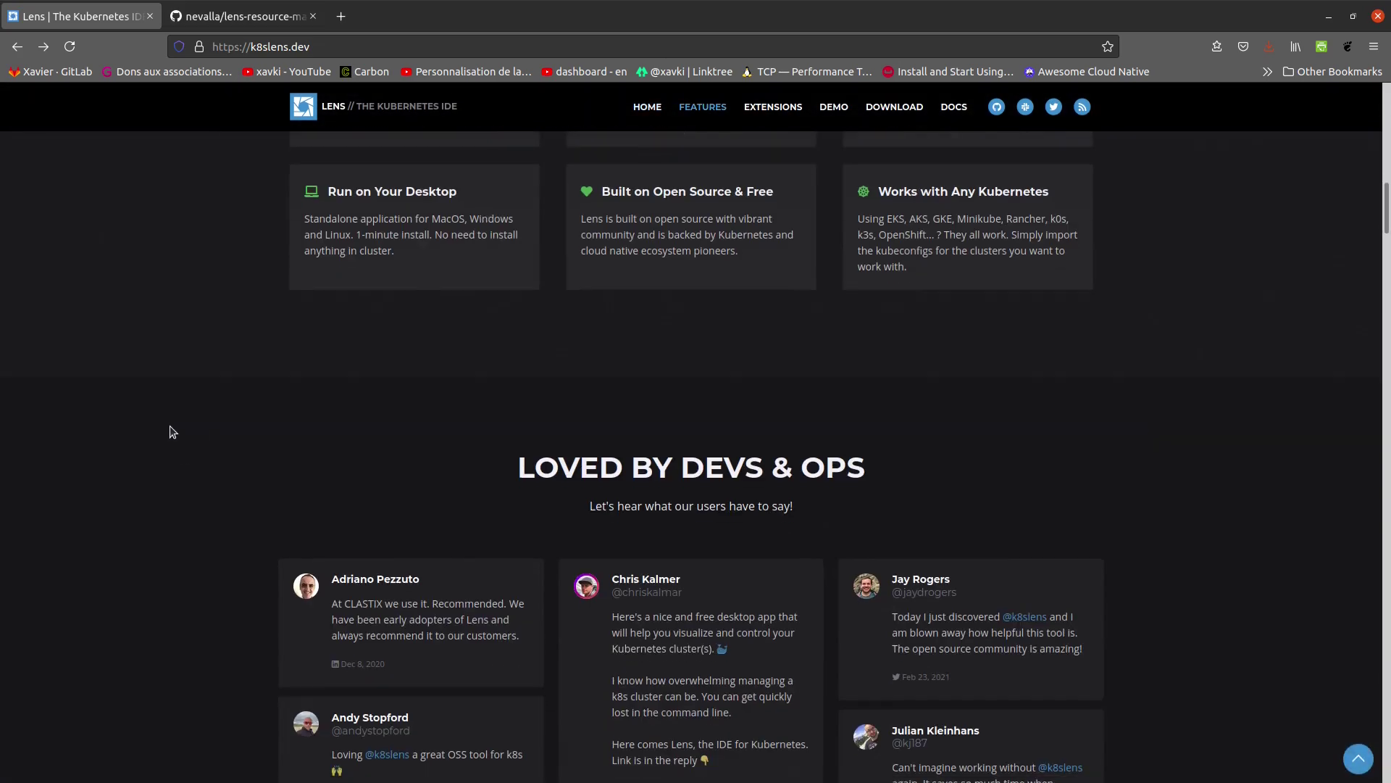
scroll(177, 434, "down", 10)
scroll(171, 435, "up", 10)
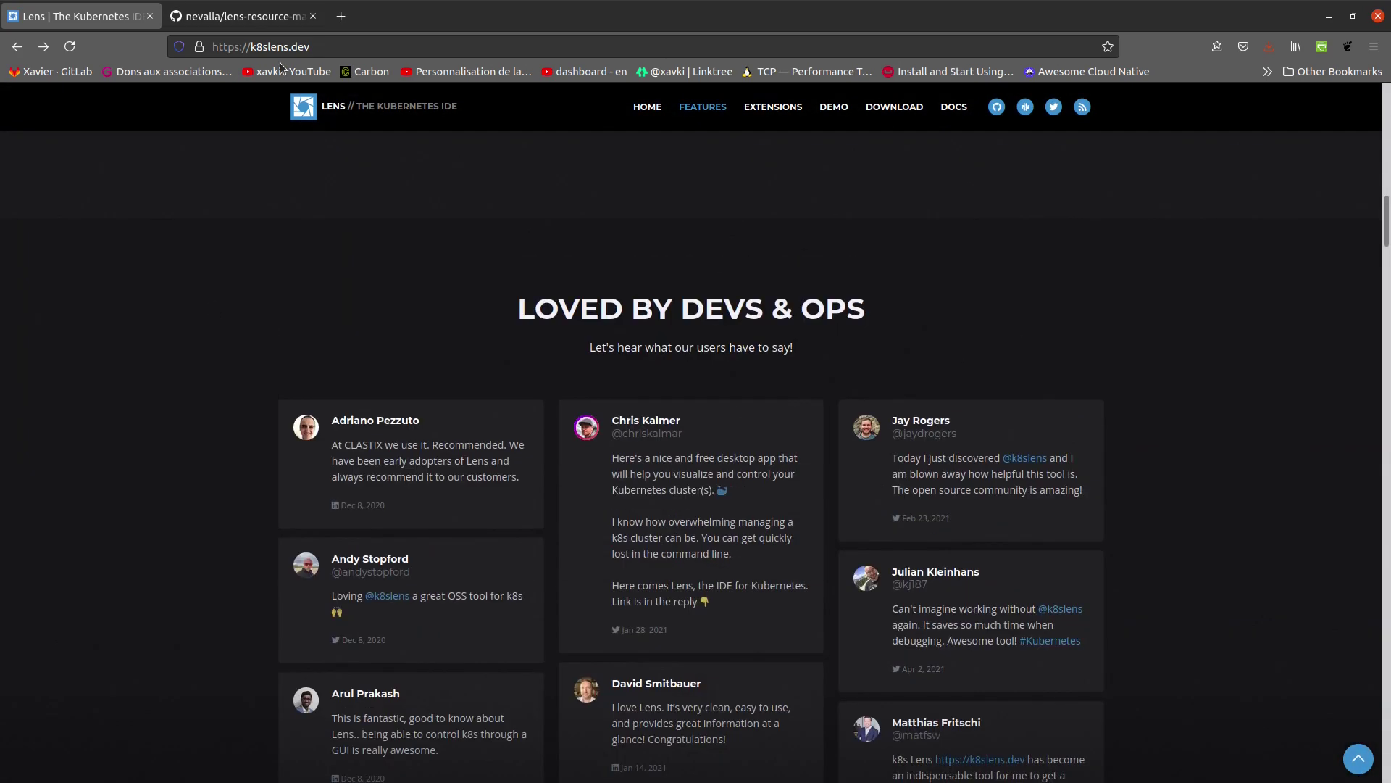
Find the Lens 4 installation instructions on the lens-resource-map-extension GitHub page and save the 0.2.0 tarball to disk
key("ctrl+Tab")
scroll(88, 458, "up", 5)
scroll(89, 458, "down", 1)
scroll(1122, 481, "down", 5)
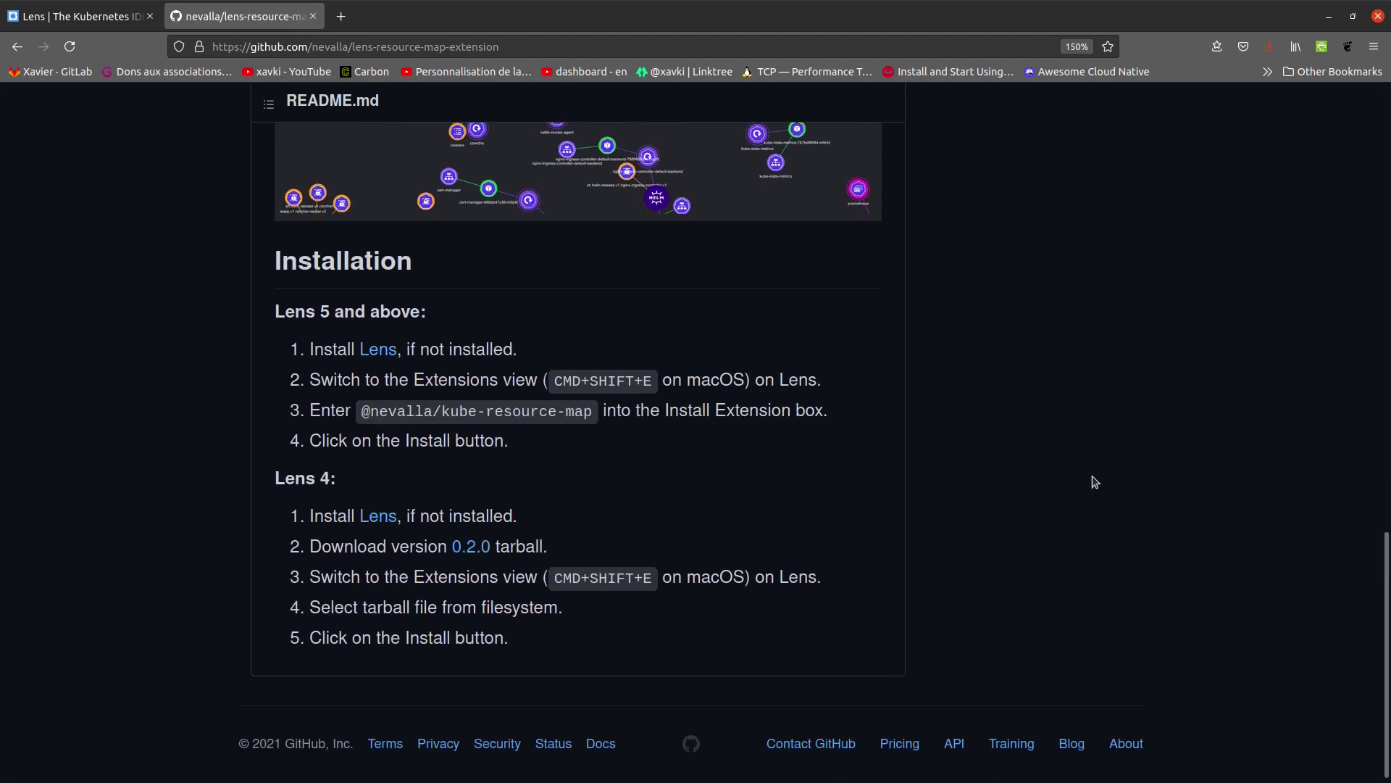
left_click(473, 541)
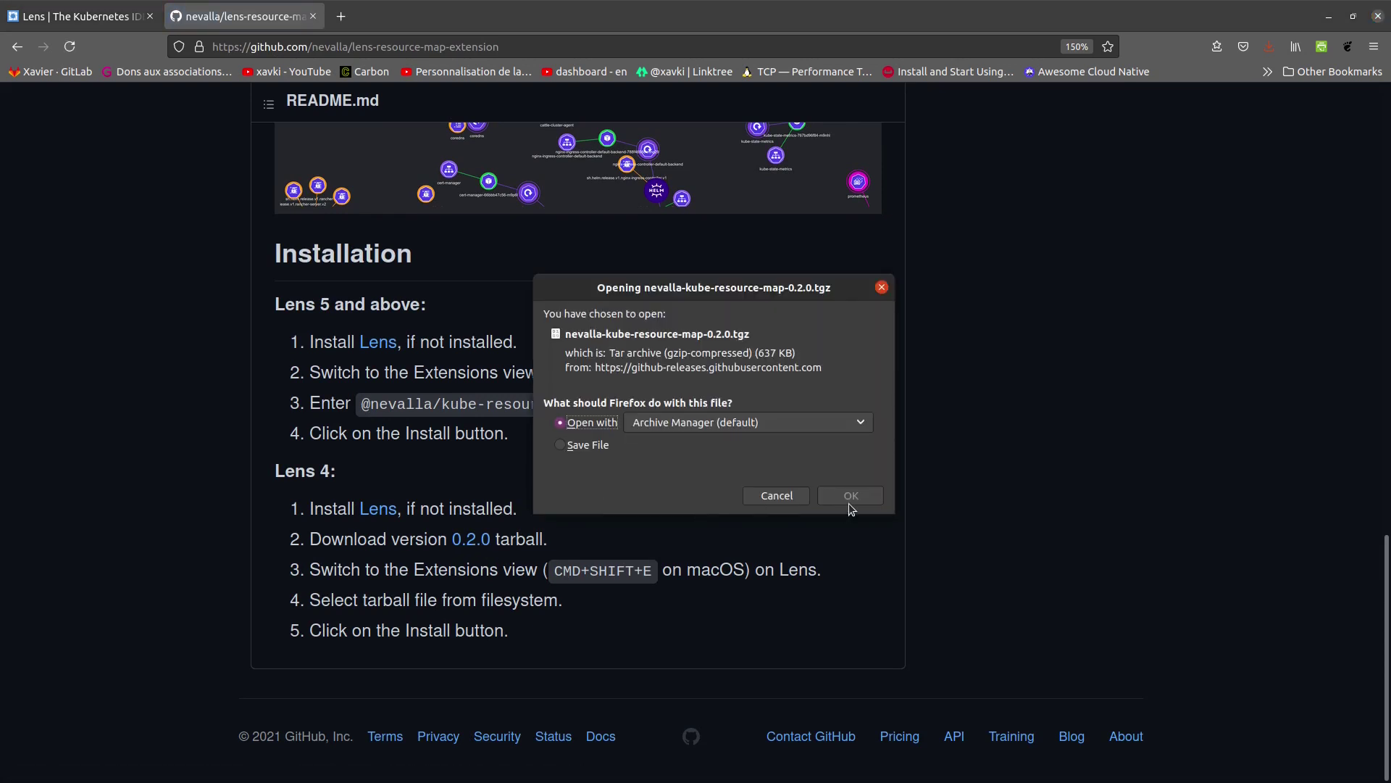
left_click(587, 445)
left_click(853, 495)
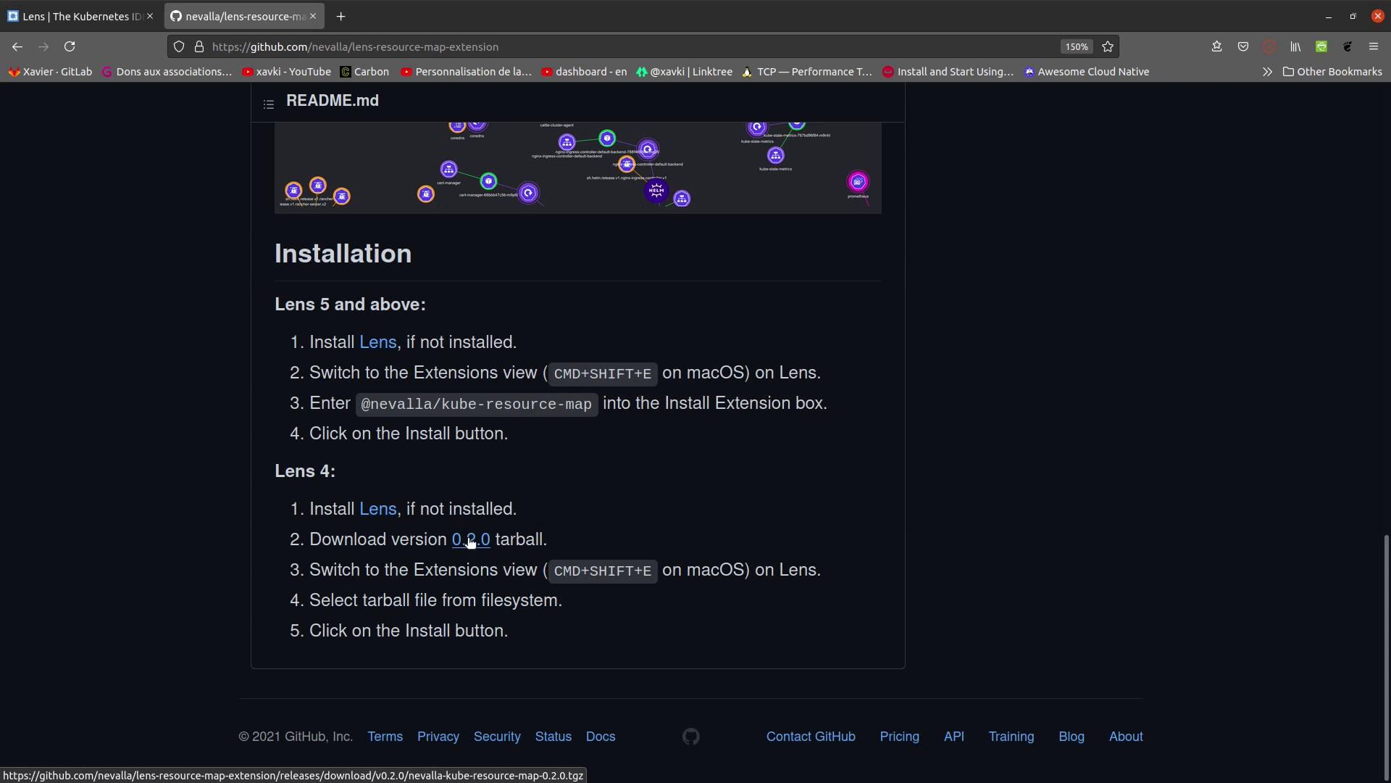
Switch back to Lens and install the extension from nevalla-kube-resource-map-0.2.0.tgz in the Downloads folder
key("alt")
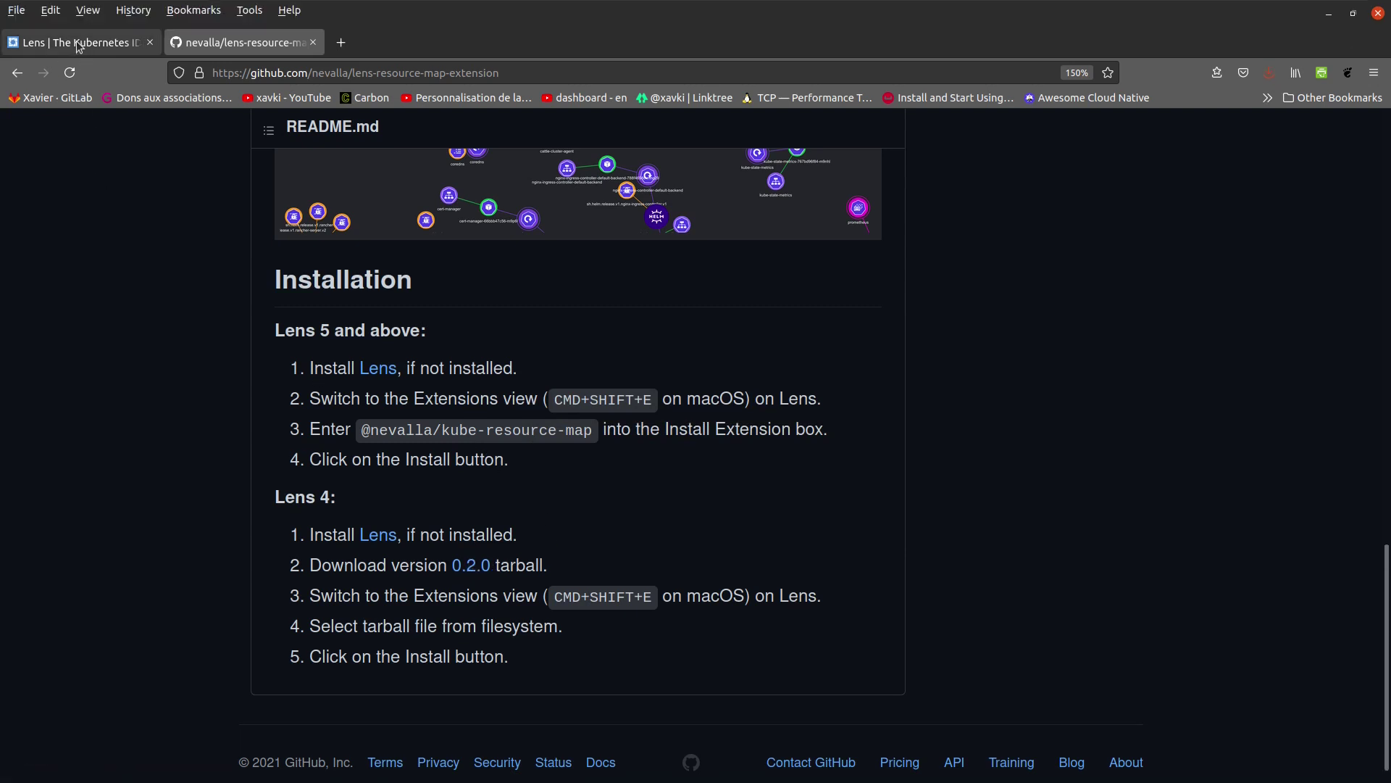
key("alt")
key("alt+Tab")
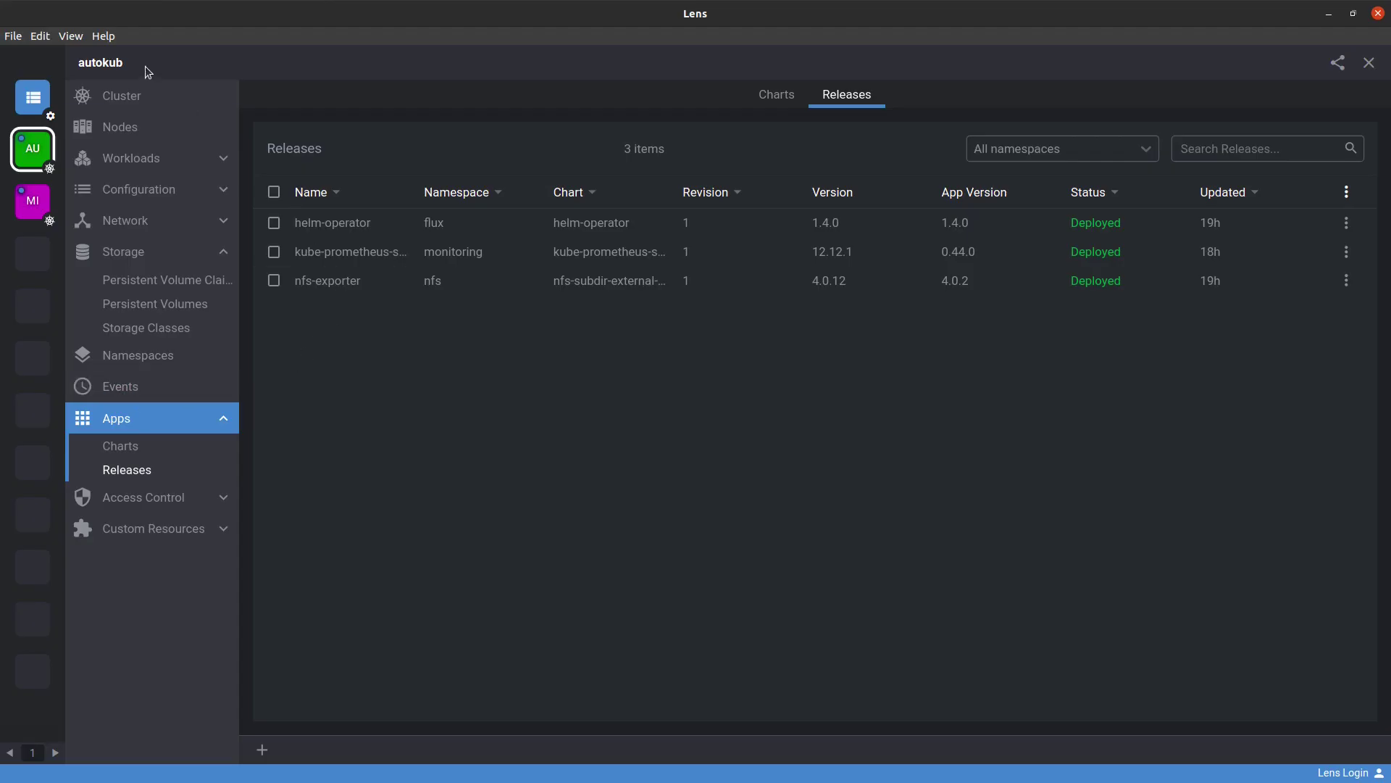
left_click(13, 36)
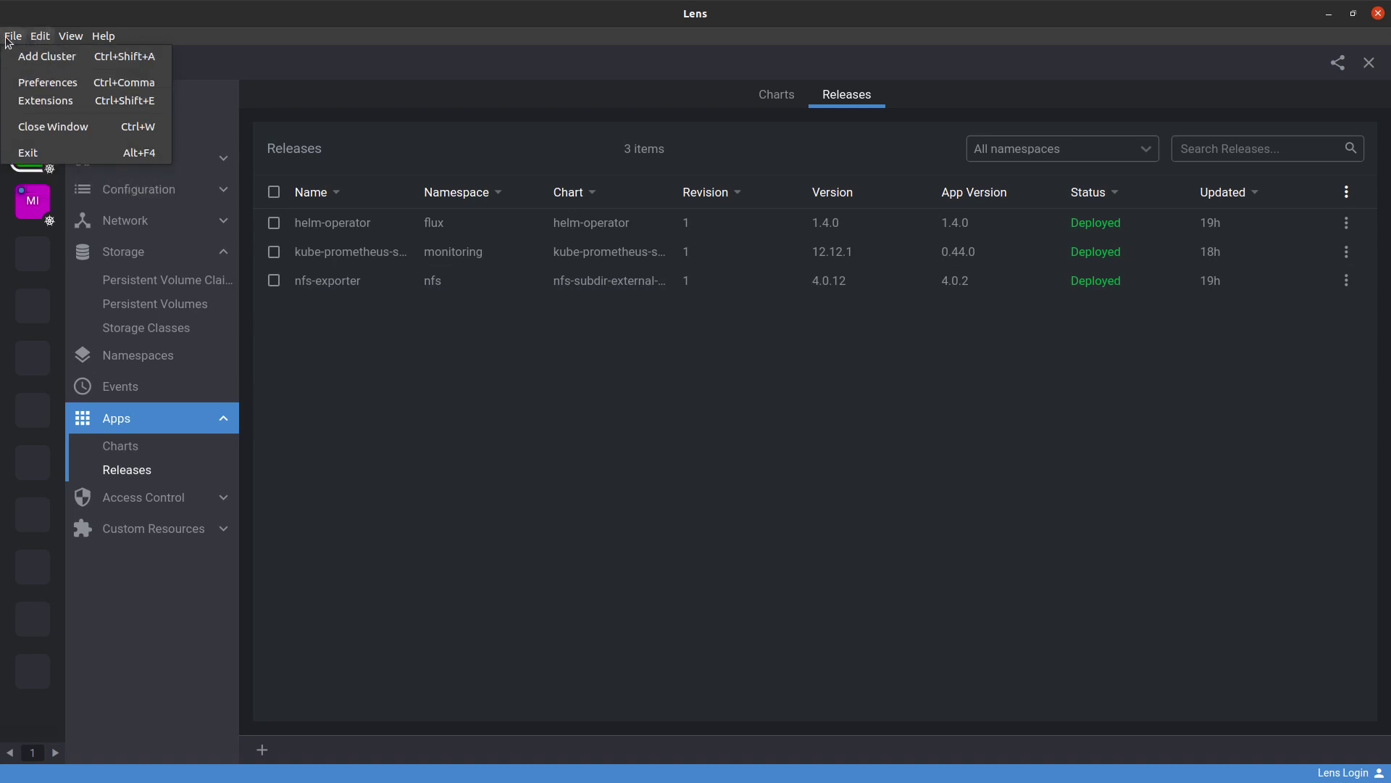
left_click(29, 100)
left_click(786, 256)
left_click(580, 192)
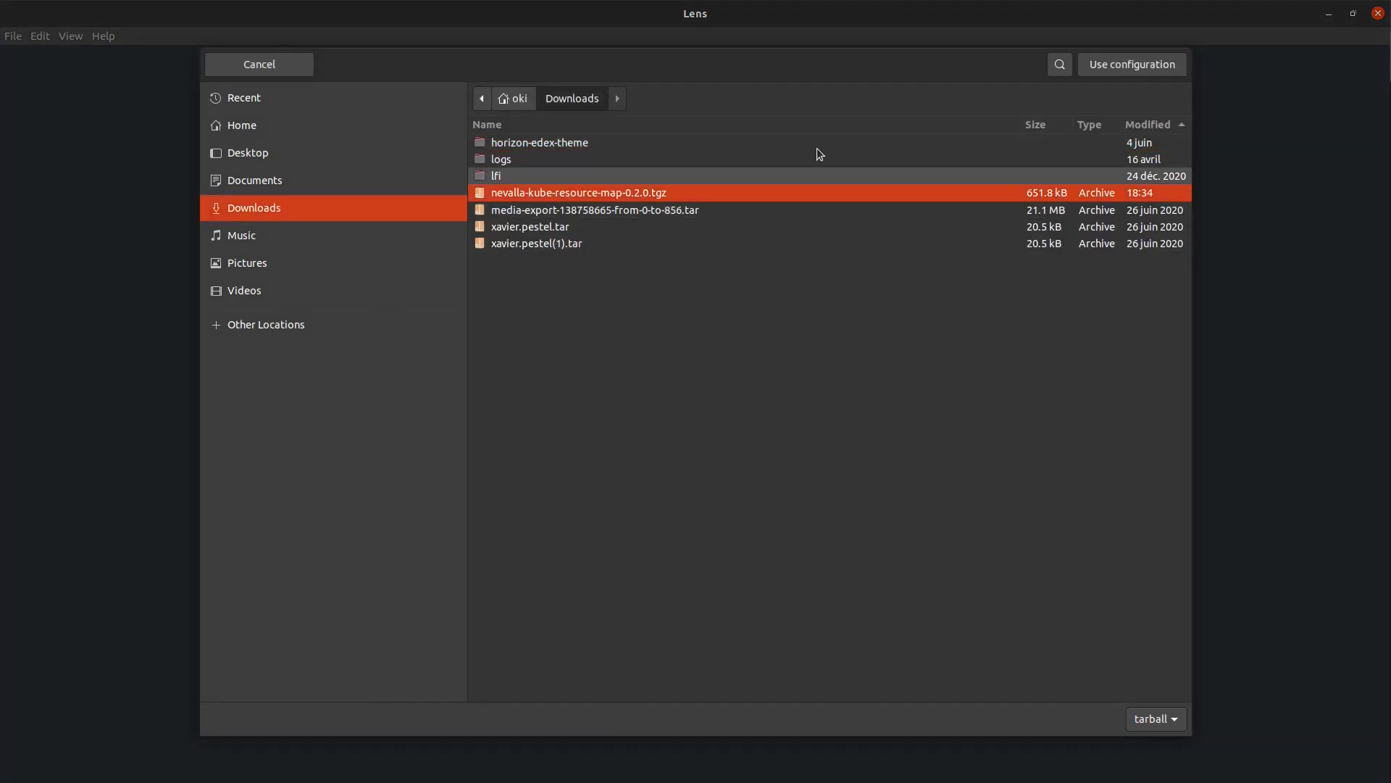
left_click(1133, 64)
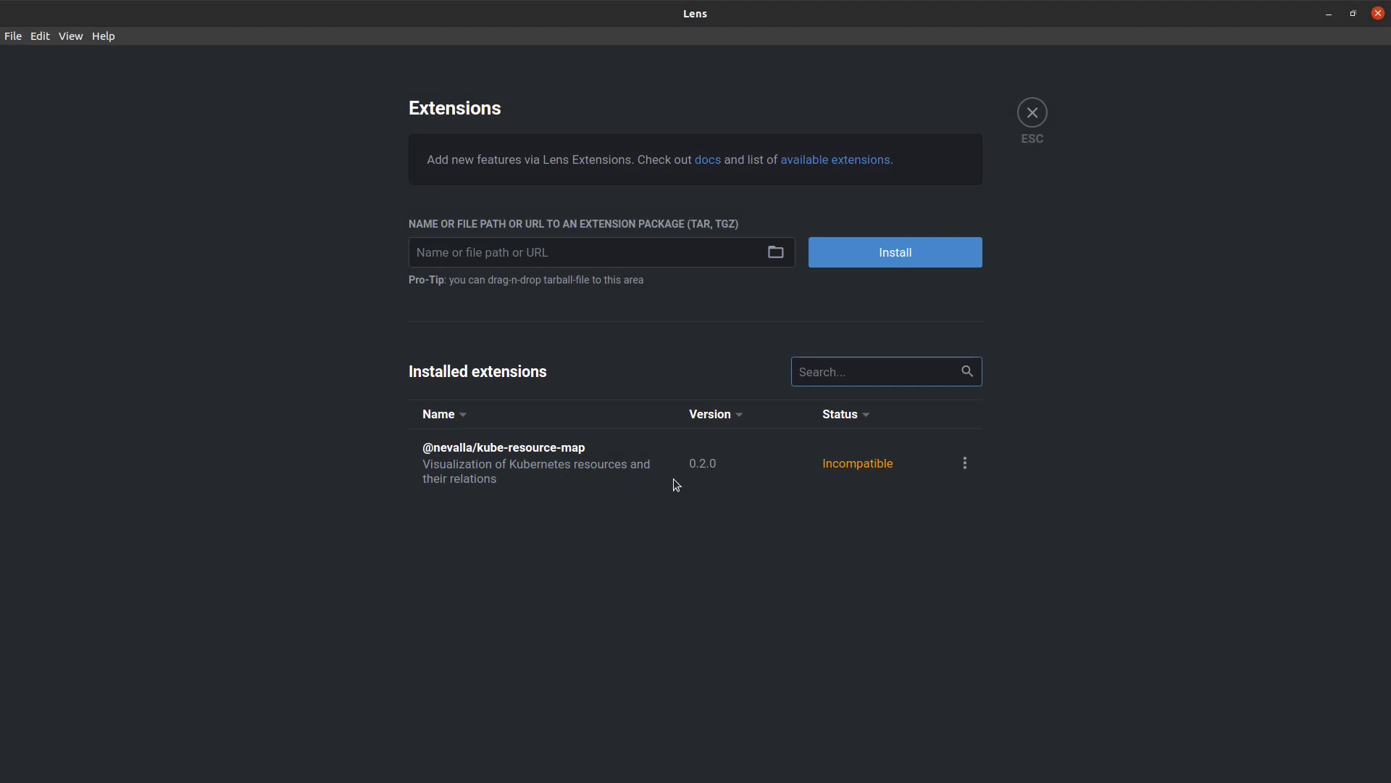
left_click(966, 466)
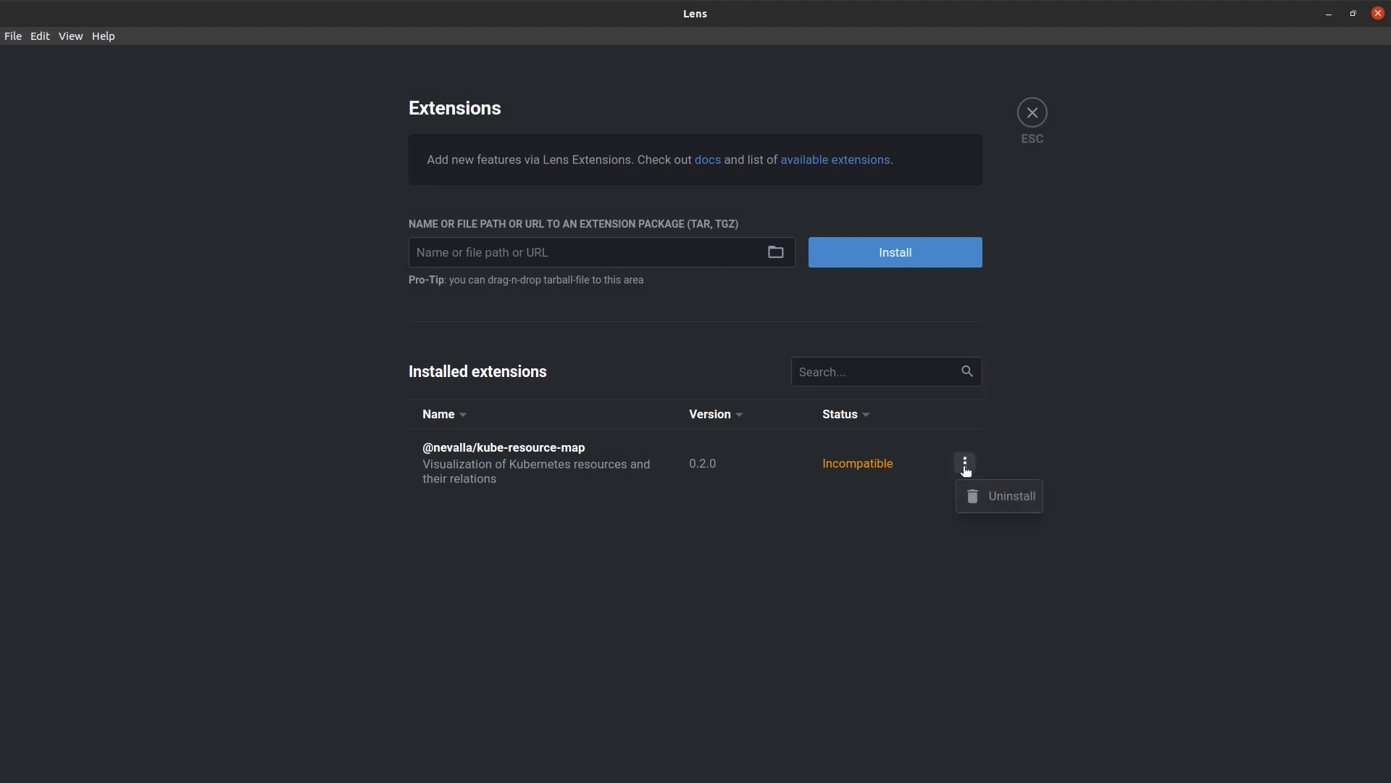
left_click(990, 430)
left_click(1033, 113)
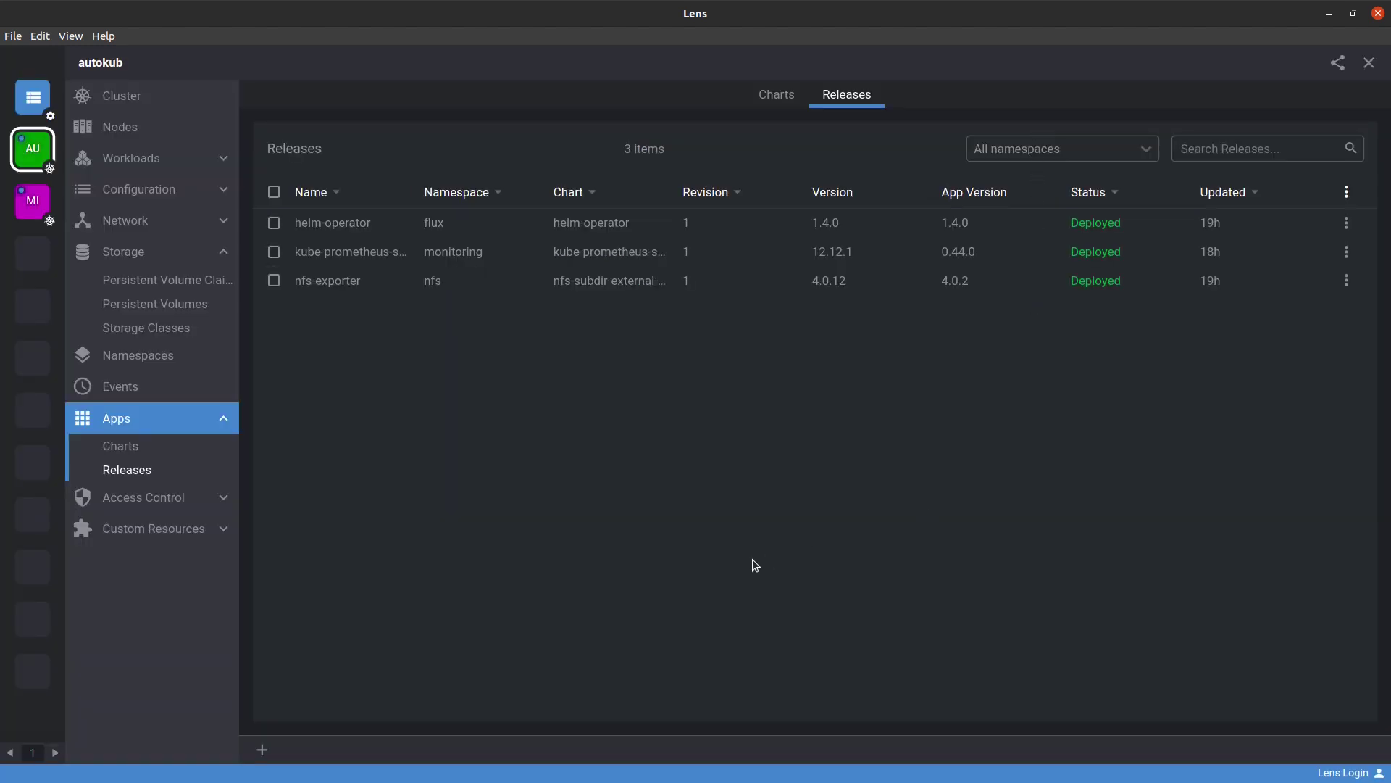
Show the available Helm charts, and view the cluster commands offered in the command palette before dismissing it
left_click(784, 94)
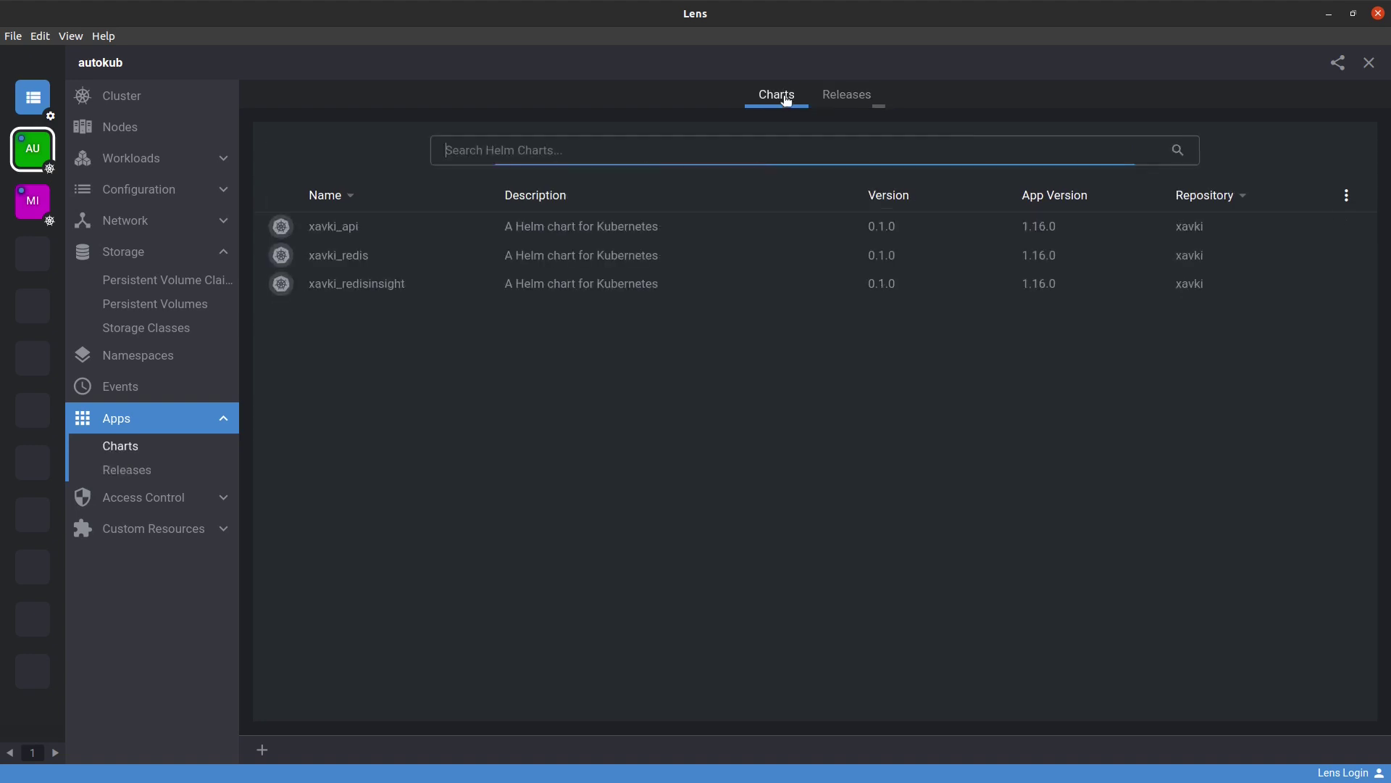
left_click(71, 37)
left_click(80, 75)
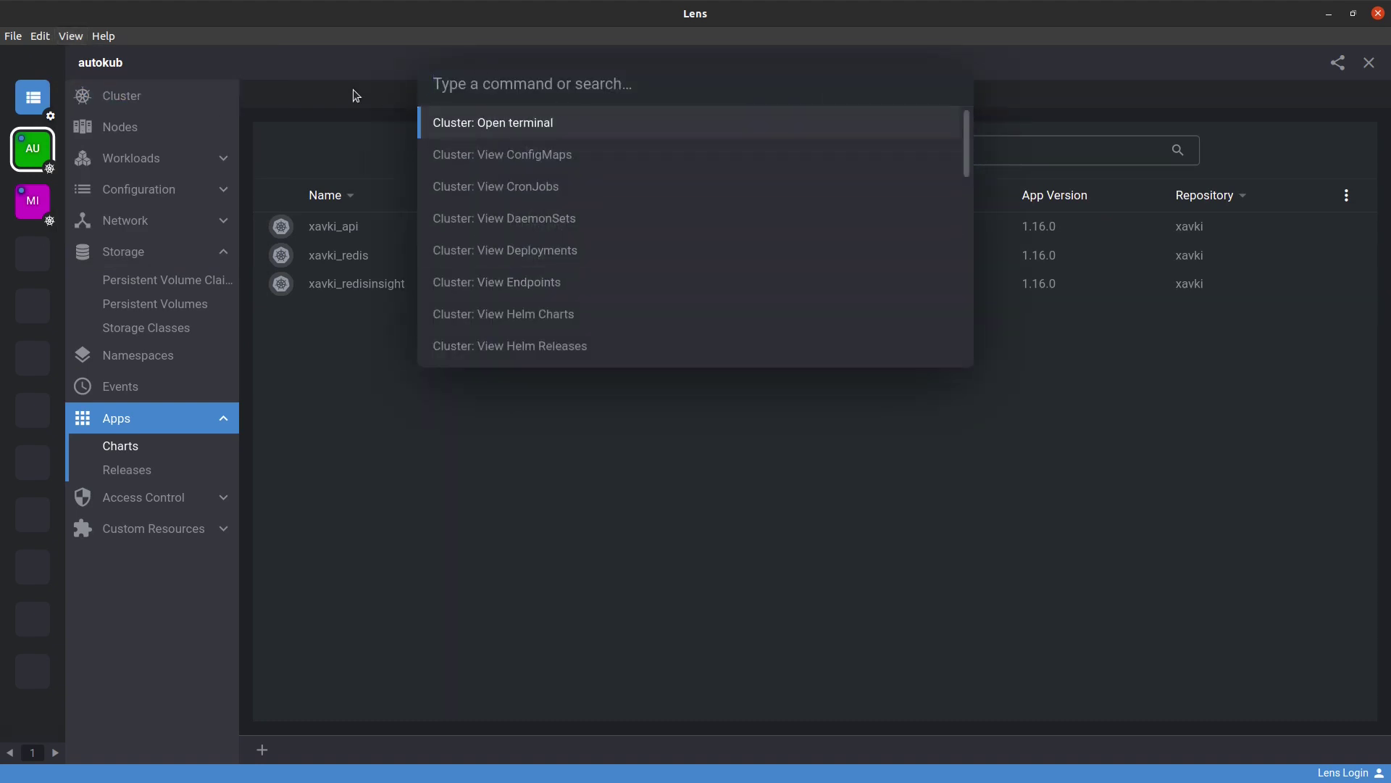
left_click(354, 90)
Open the application preferences
left_click(72, 36)
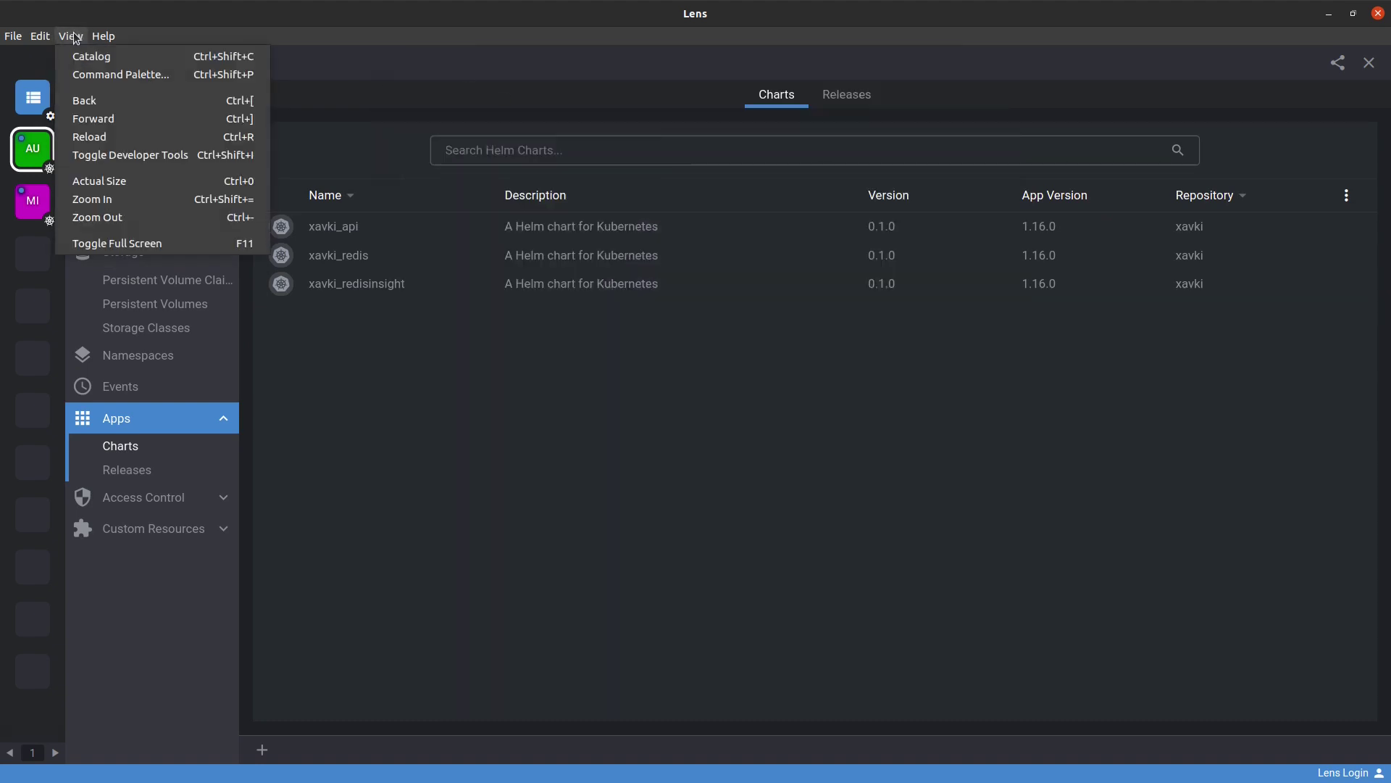
left_click(40, 38)
left_click(40, 38)
mouse_move(17, 40)
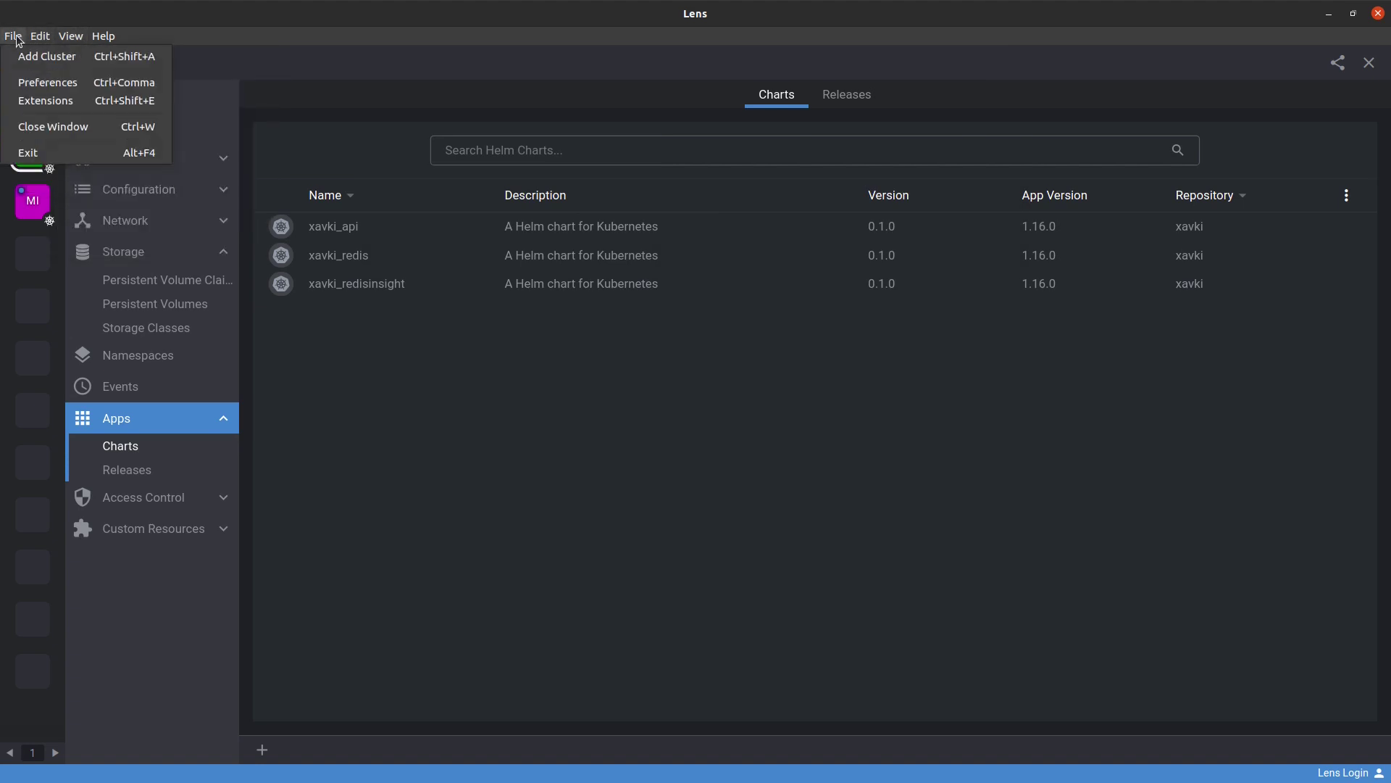
left_click(26, 82)
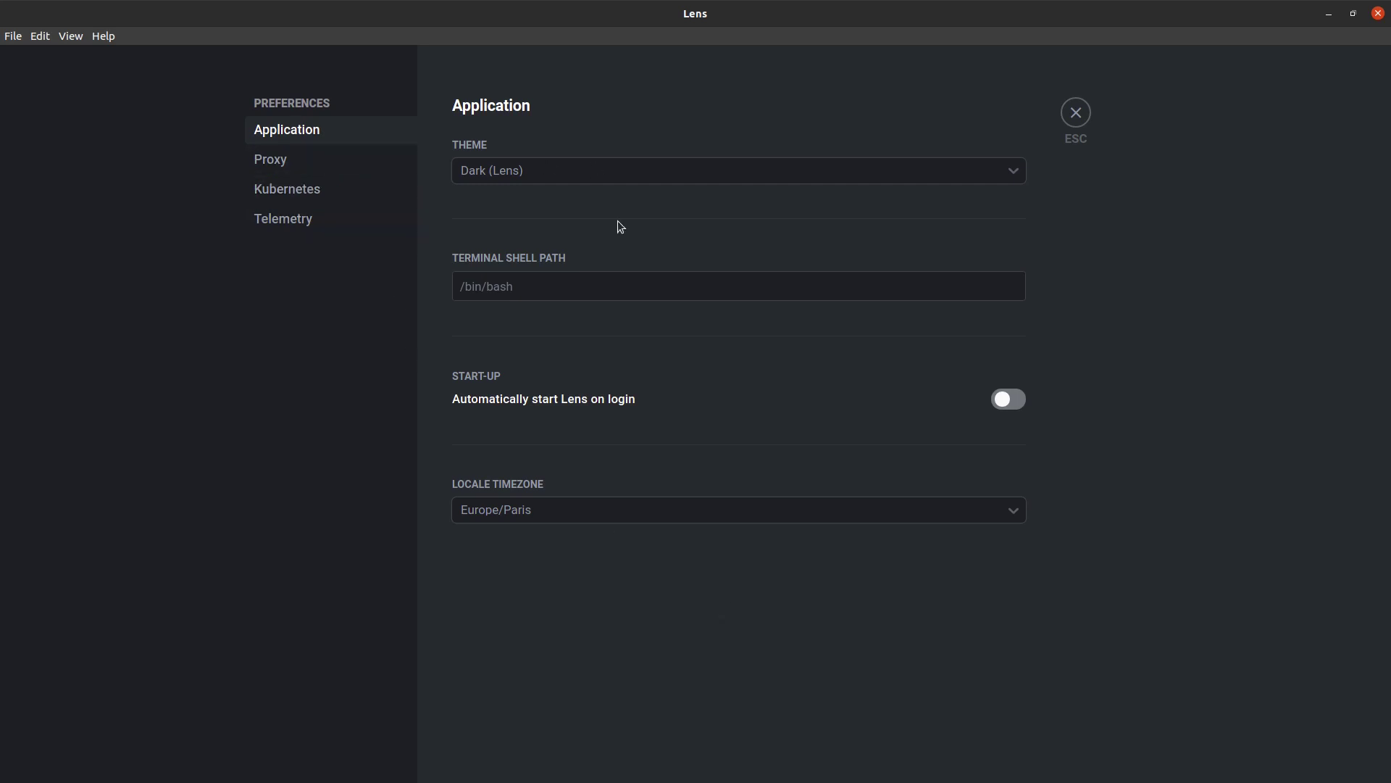
Try the Light (Lens) theme and switch back to the Dark (Lens) theme
left_click(649, 174)
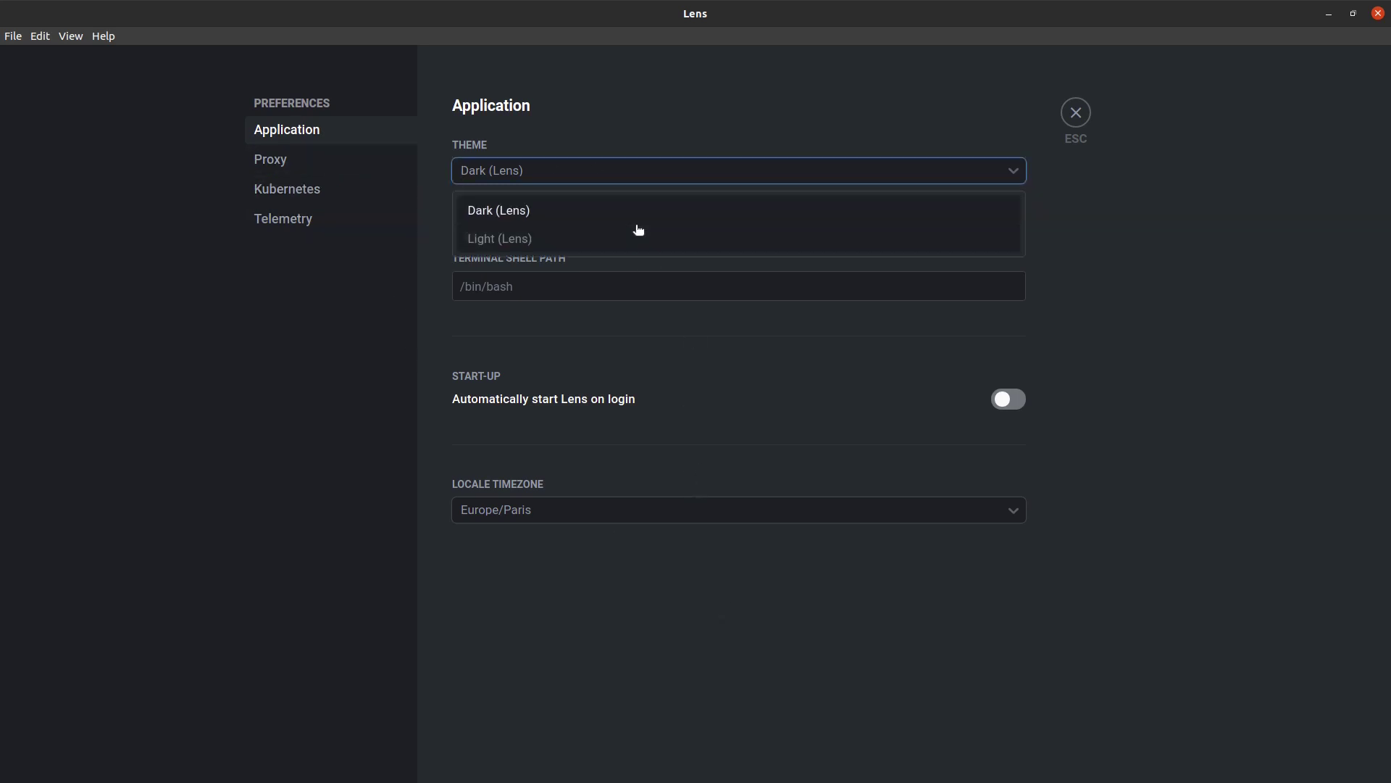
left_click(636, 230)
left_click(649, 170)
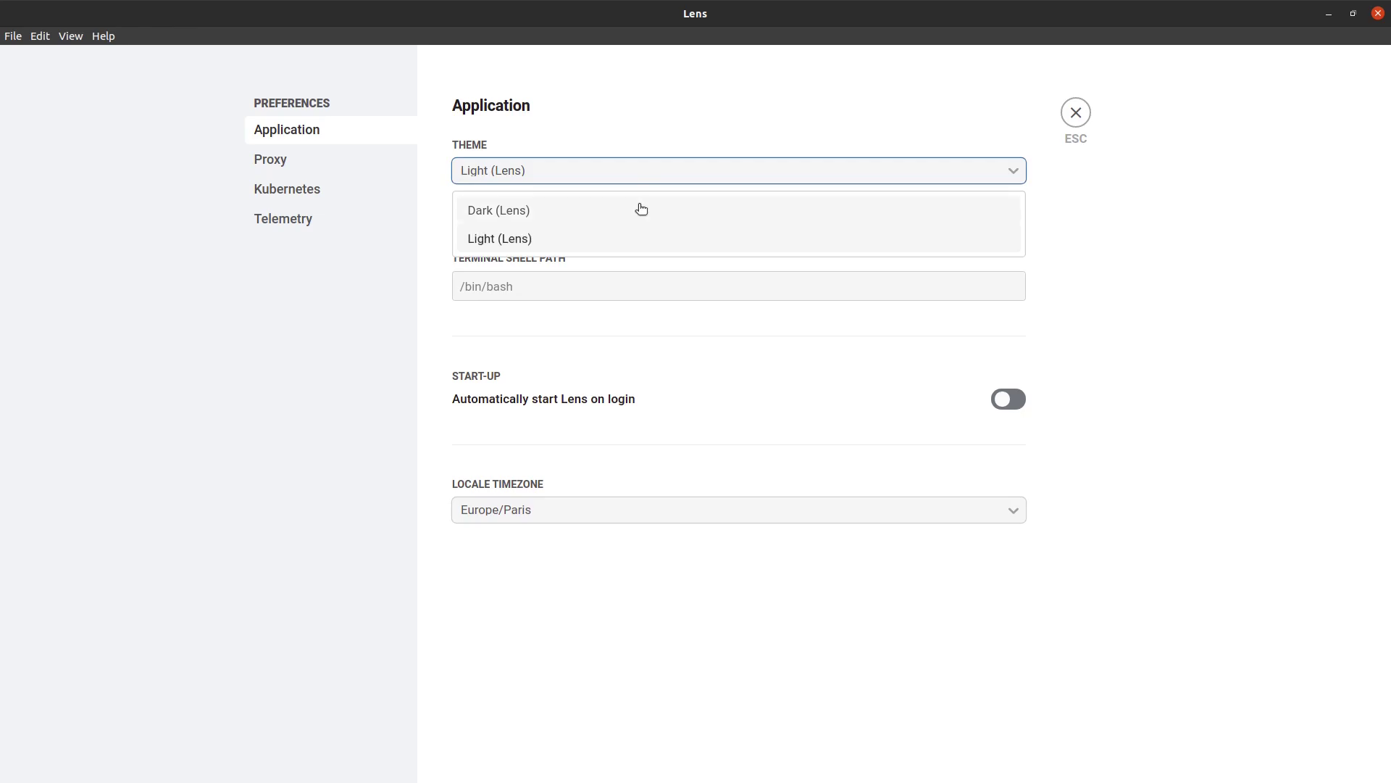
left_click(642, 210)
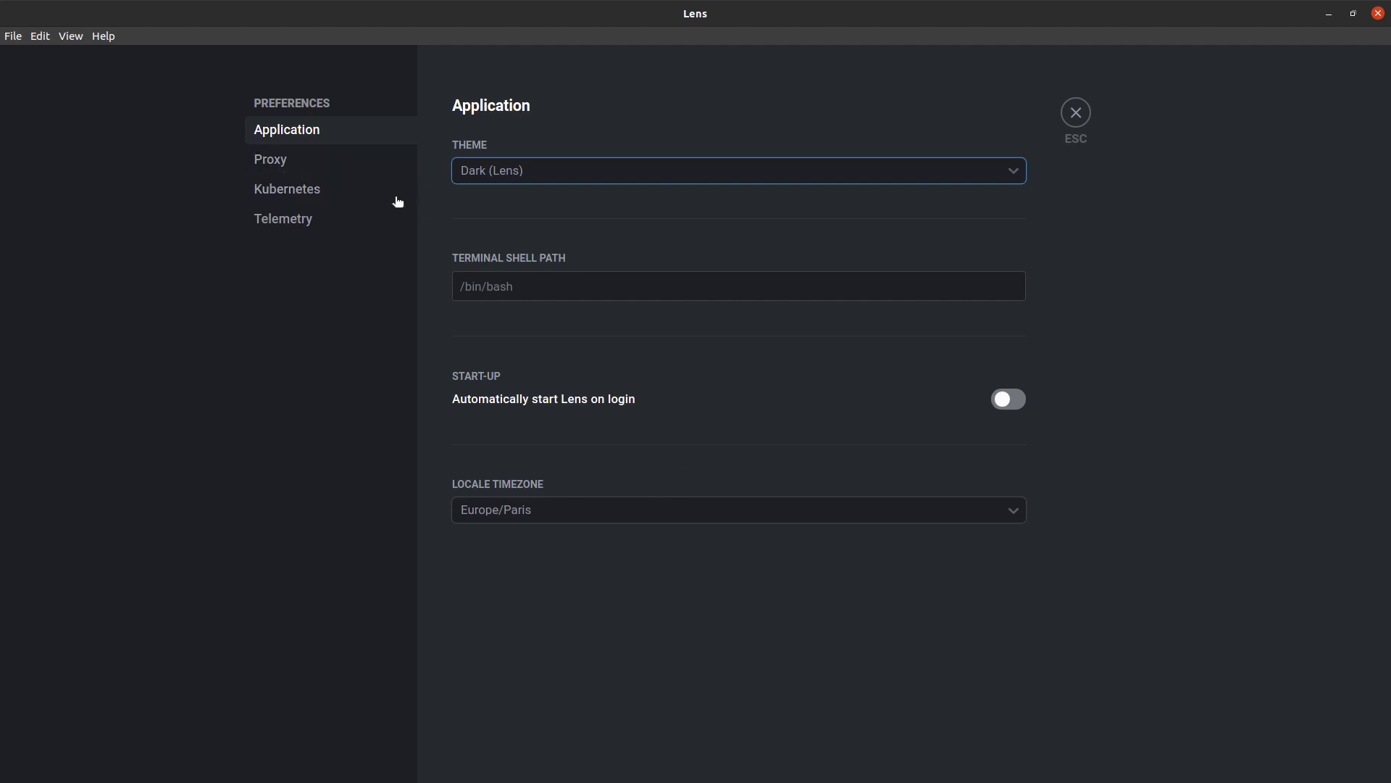
Review the Kubernetes, Telemetry, Proxy and Application preferences, and close the preferences
left_click(351, 197)
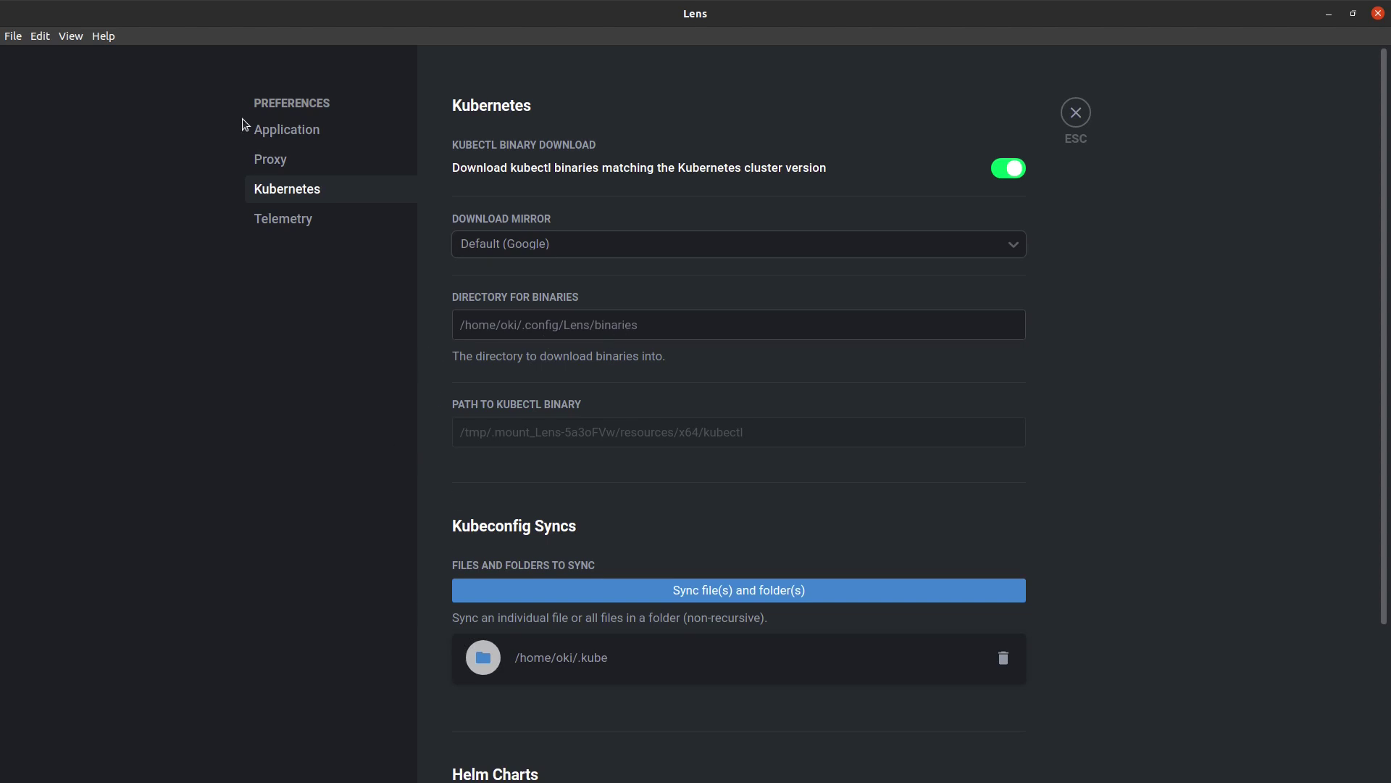
left_click(303, 222)
left_click(297, 163)
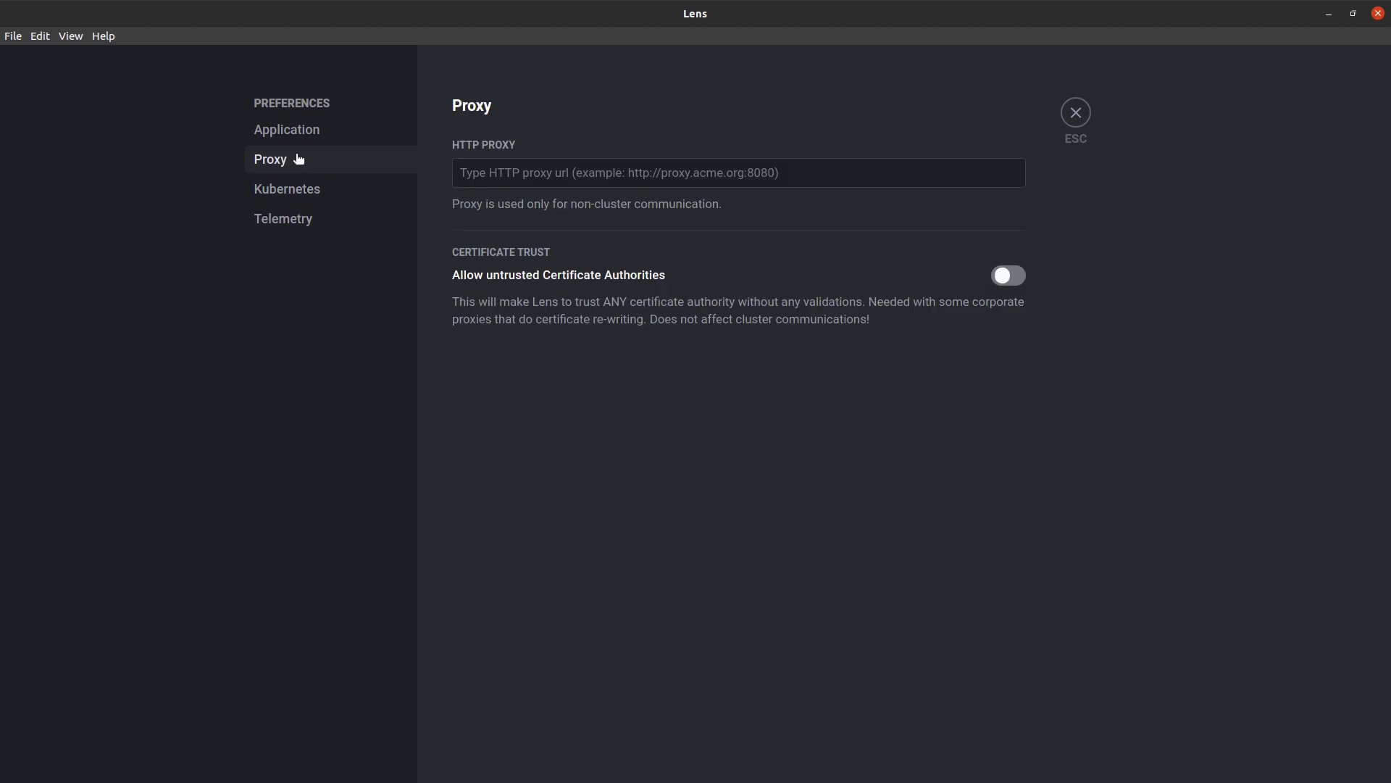
left_click(300, 134)
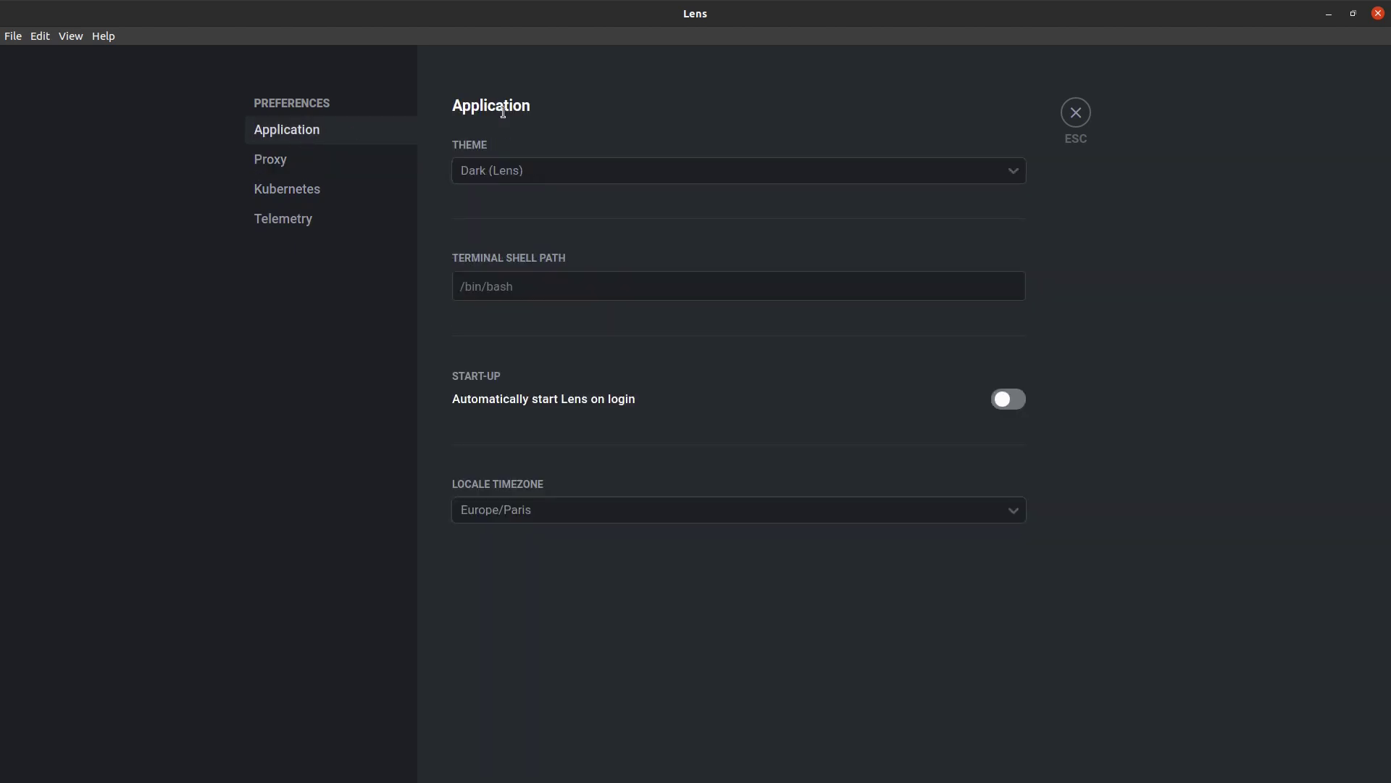
left_click(1076, 113)
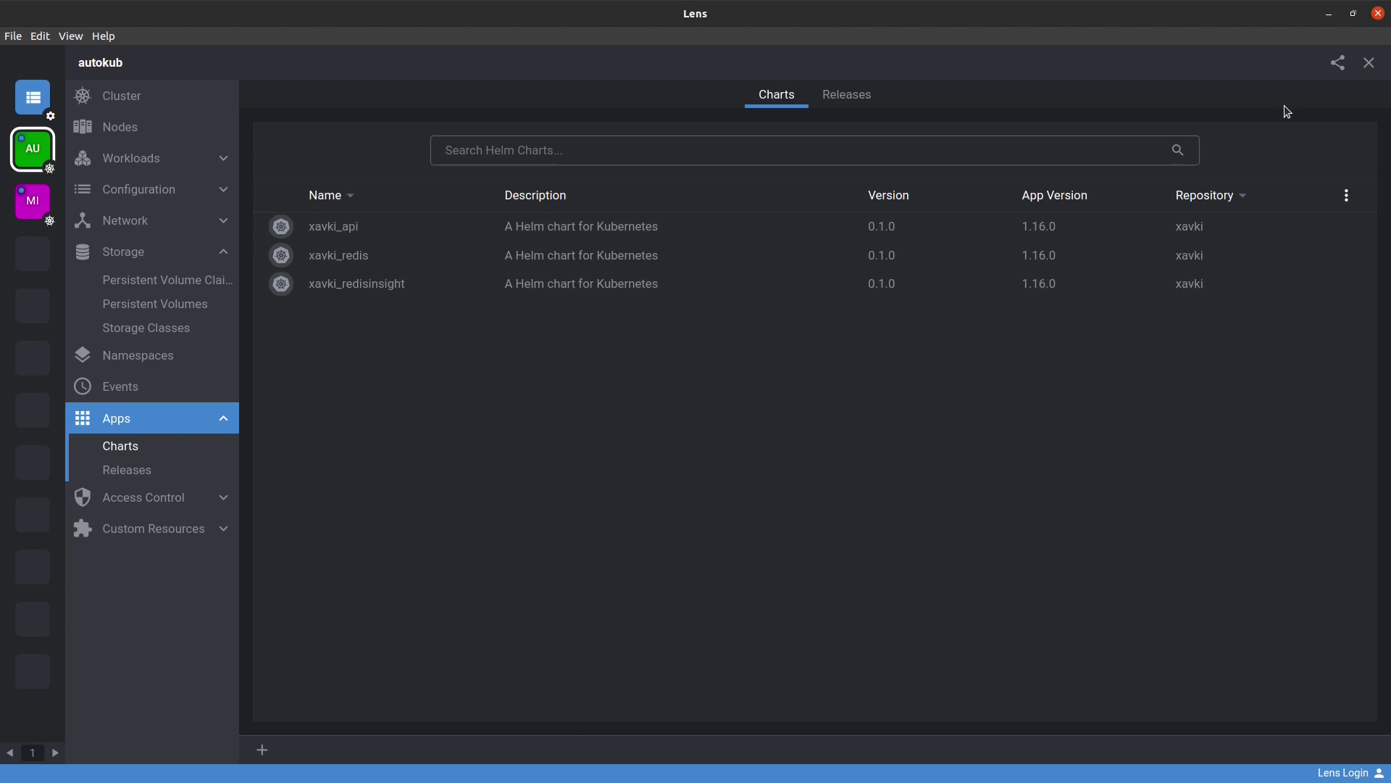
View the catalog's Web Links category and check the prompt for adding a web link, cancelling without adding one
left_click(32, 96)
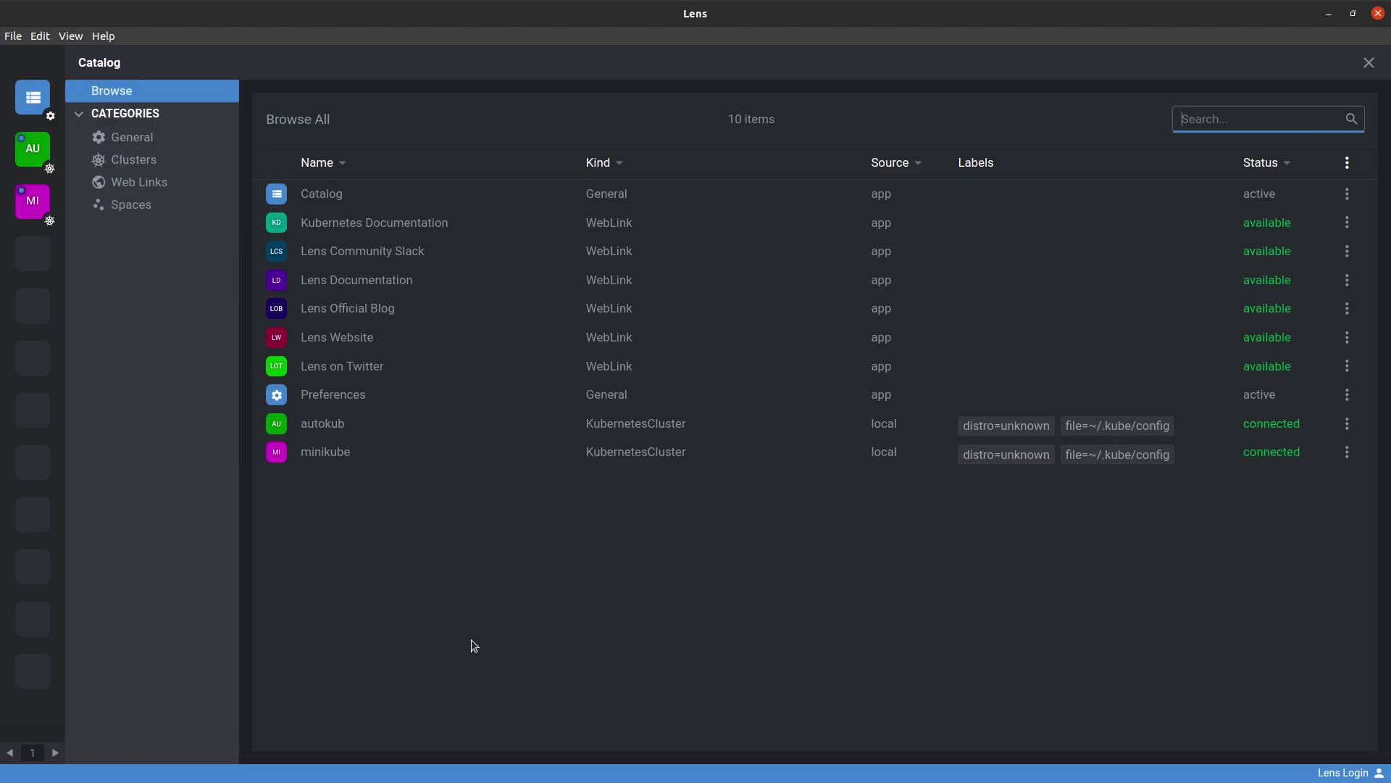
left_click(142, 191)
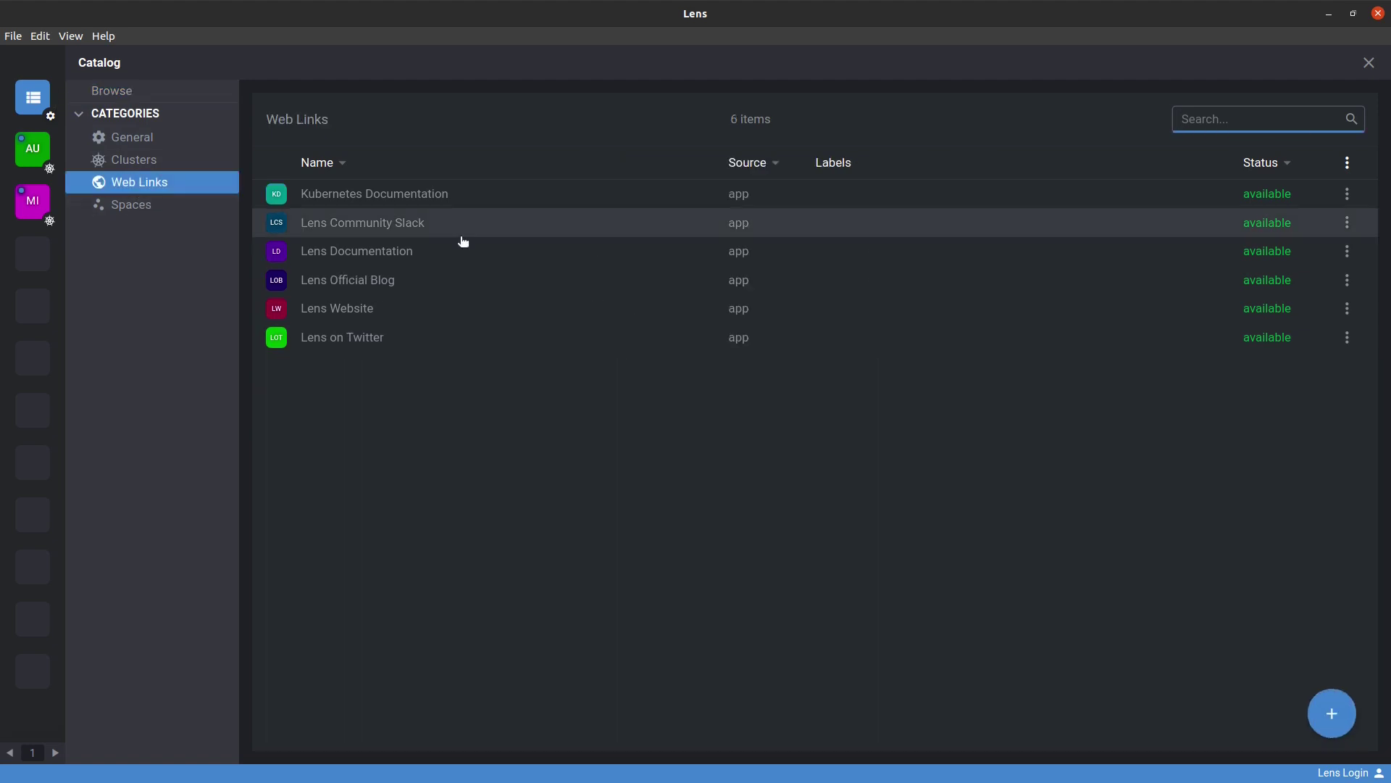
left_click(1331, 718)
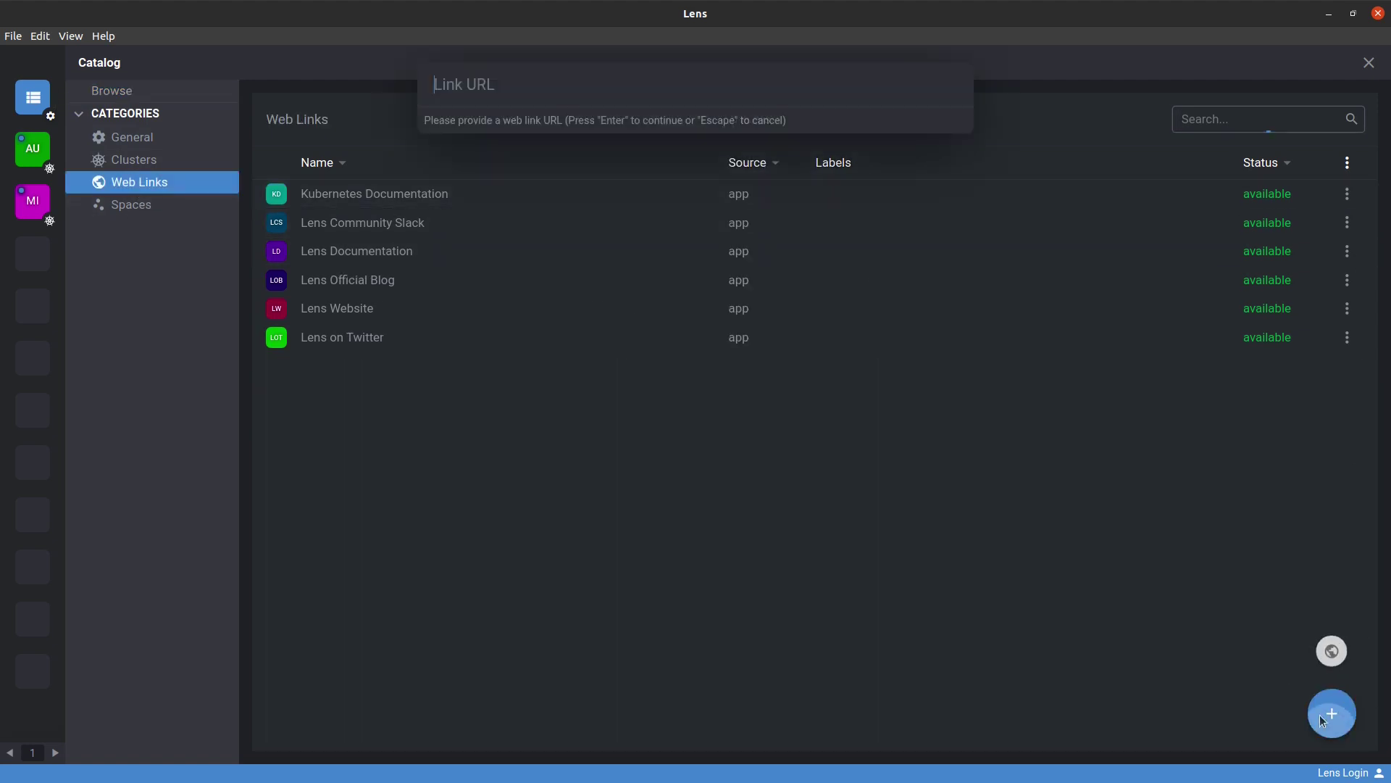
left_click(506, 576)
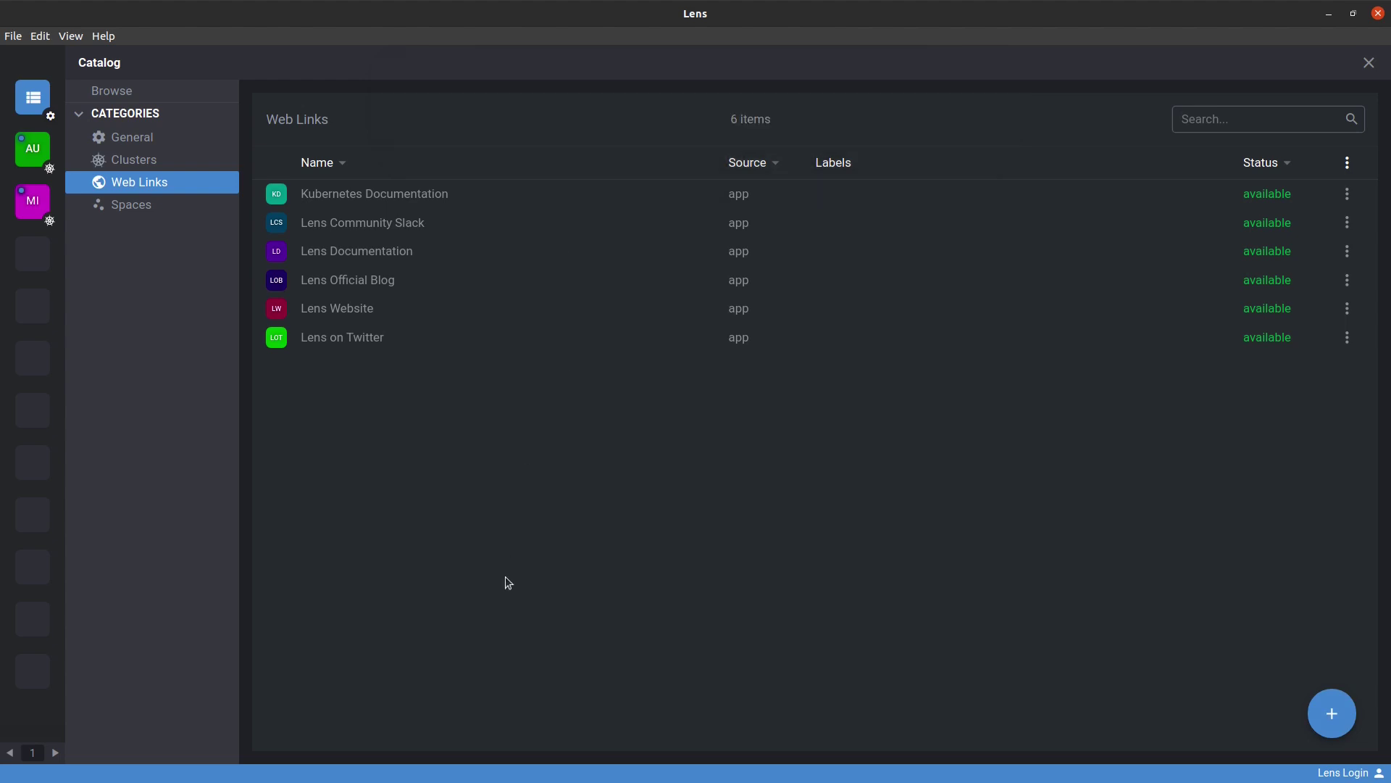
Look over the Spaces, Clusters and General categories of the catalog
left_click(133, 212)
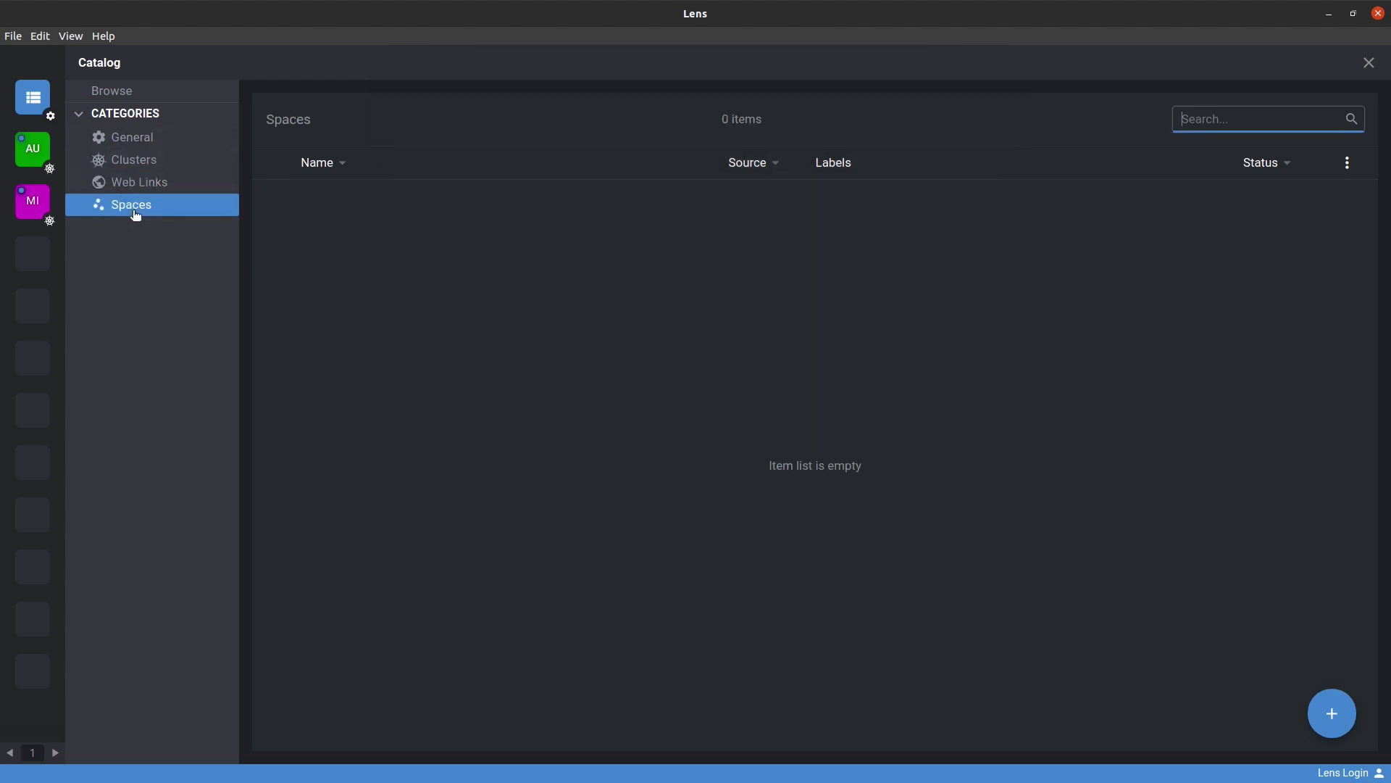
left_click(129, 161)
left_click(139, 138)
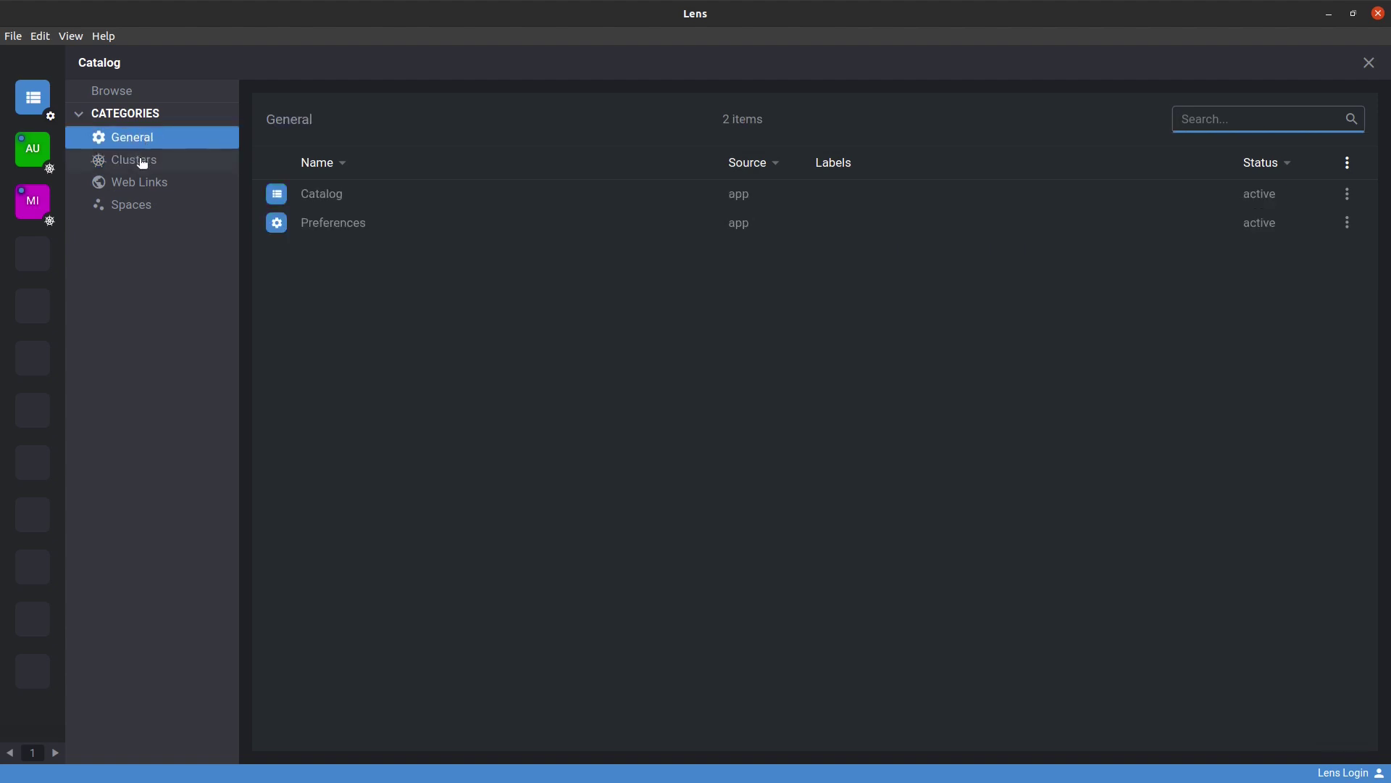